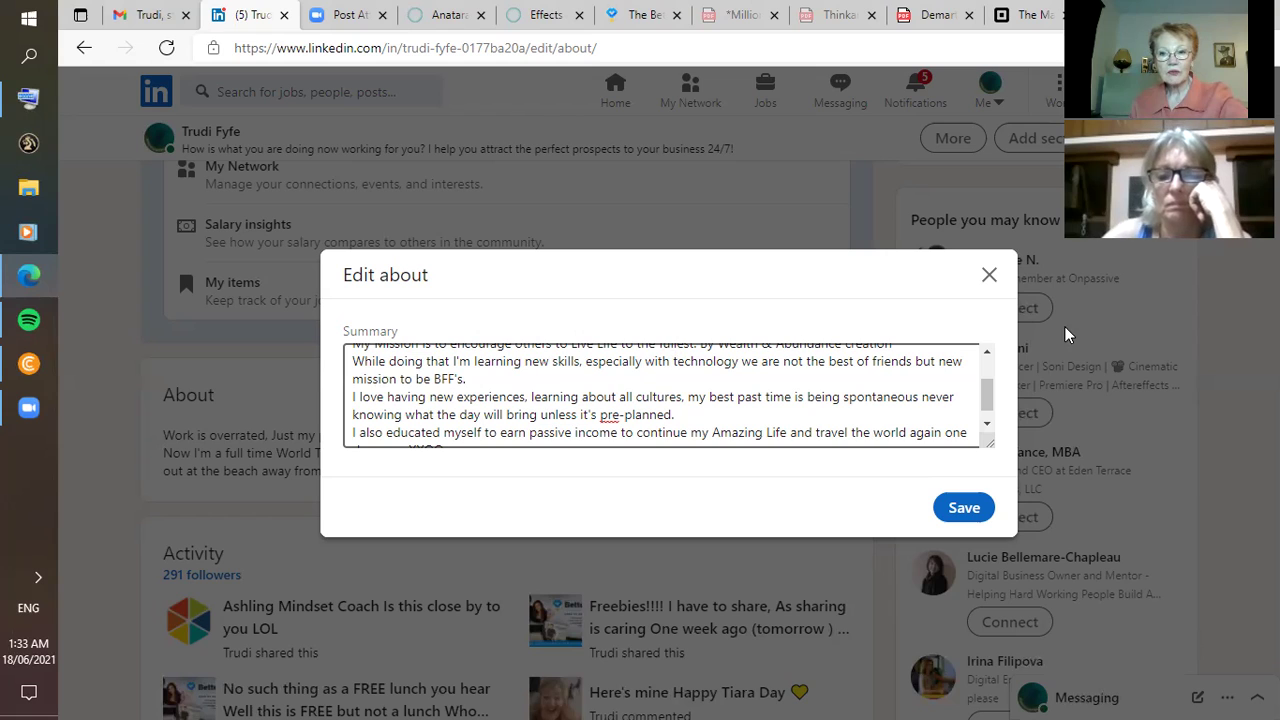
- Delete the closing "XXOO" from the last sentence of the profile's About summary and save the summary
left_click(964, 509)
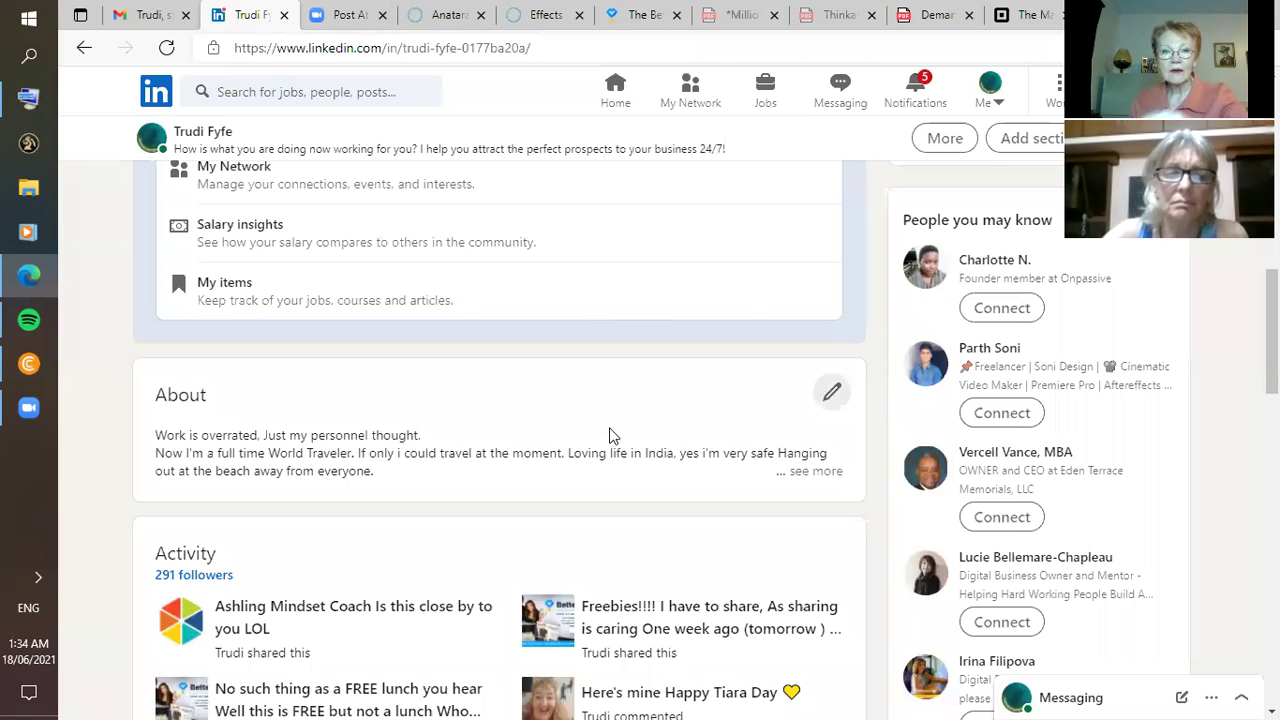
left_click(835, 392)
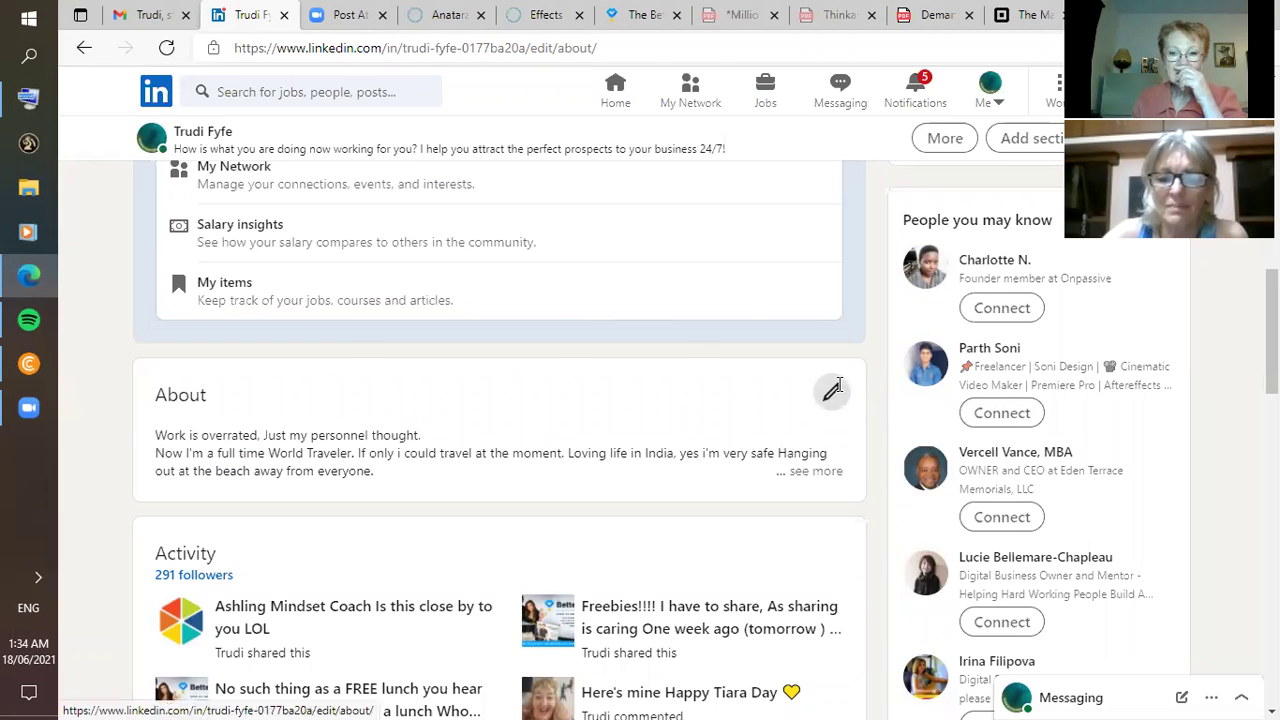
scroll(991, 428, "down", 5)
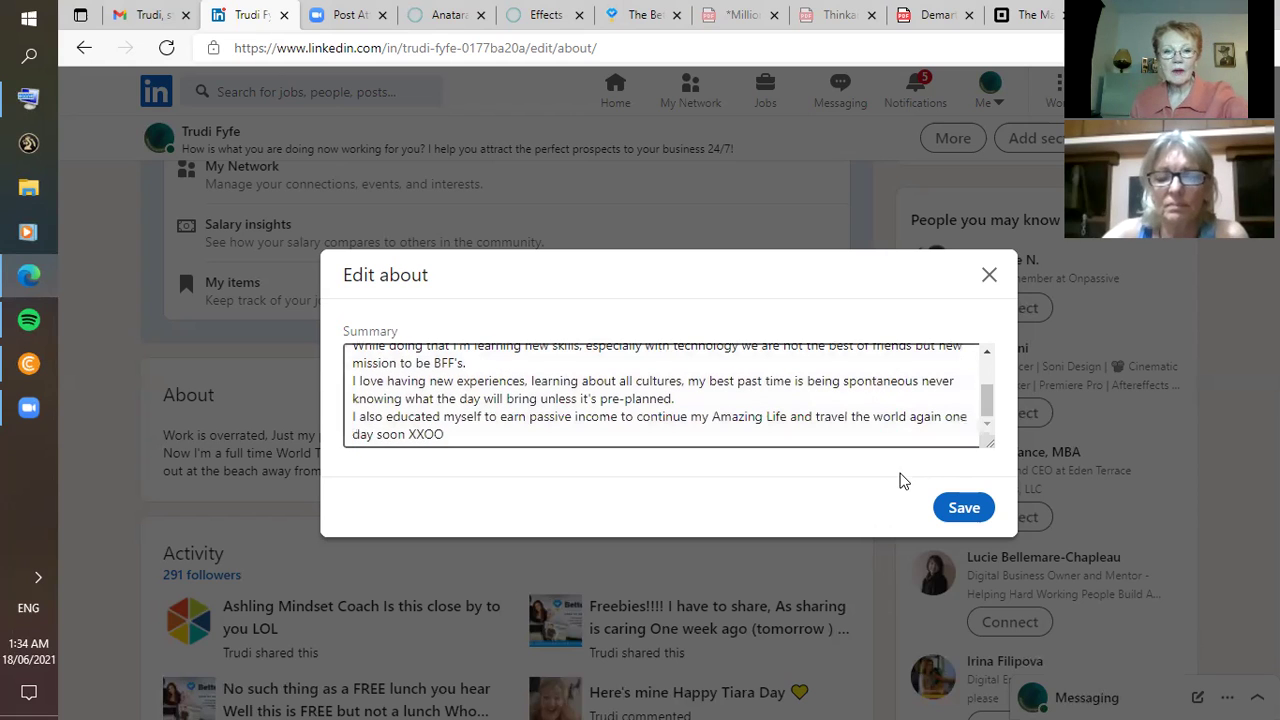
left_click(991, 428)
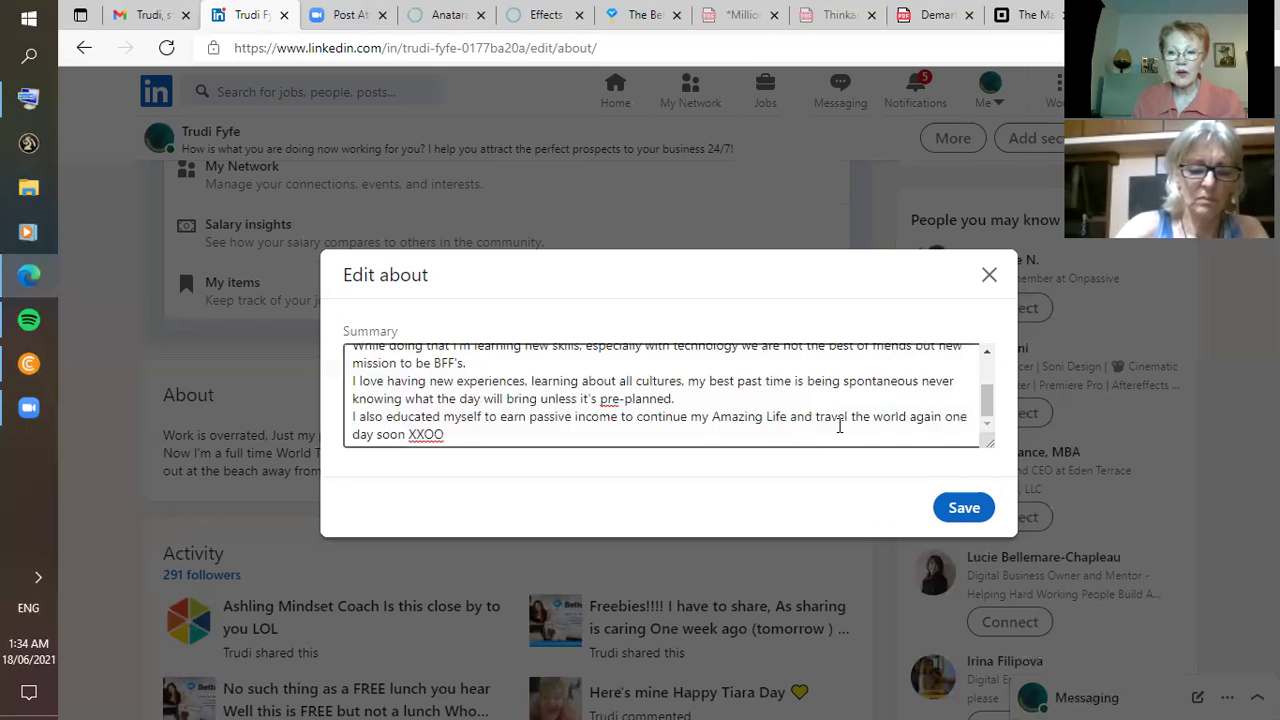
type("TYP")
key("BackSpace")
key("BackSpace")
key("BackSpace")
key("BackSpace")
key("BackSpace")
key("BackSpace")
key("BackSpace")
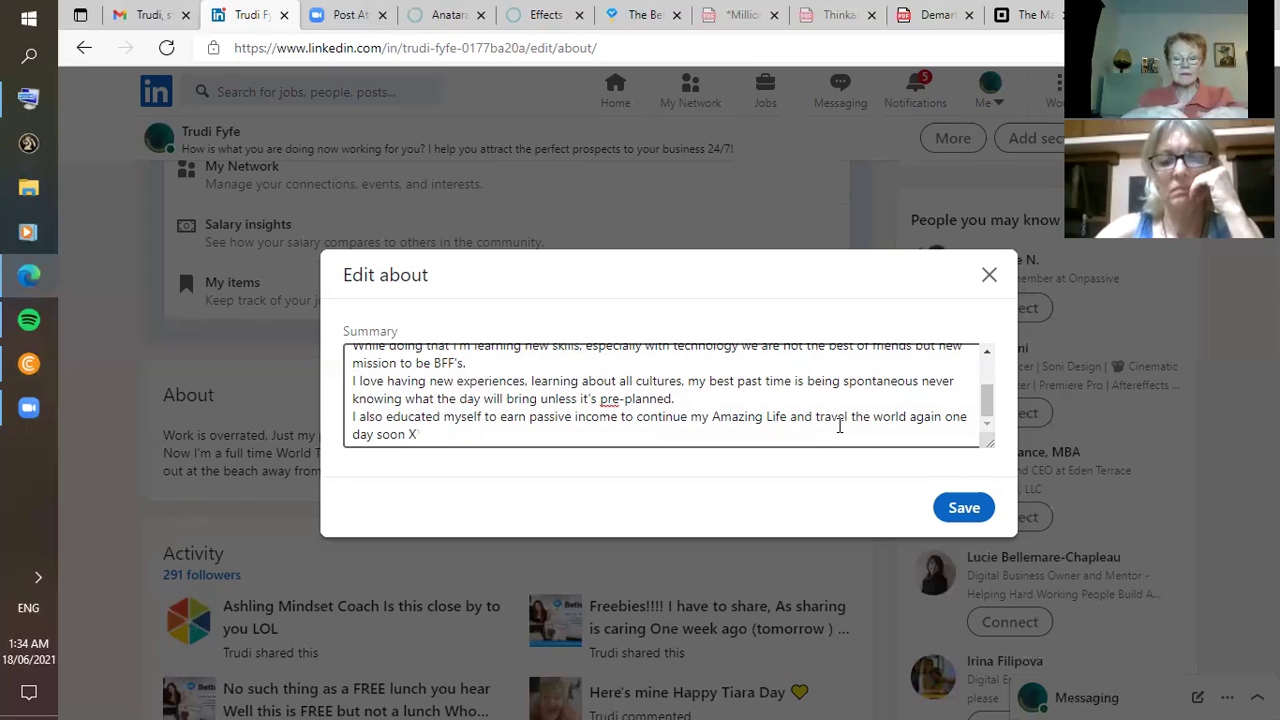
key("BackSpace")
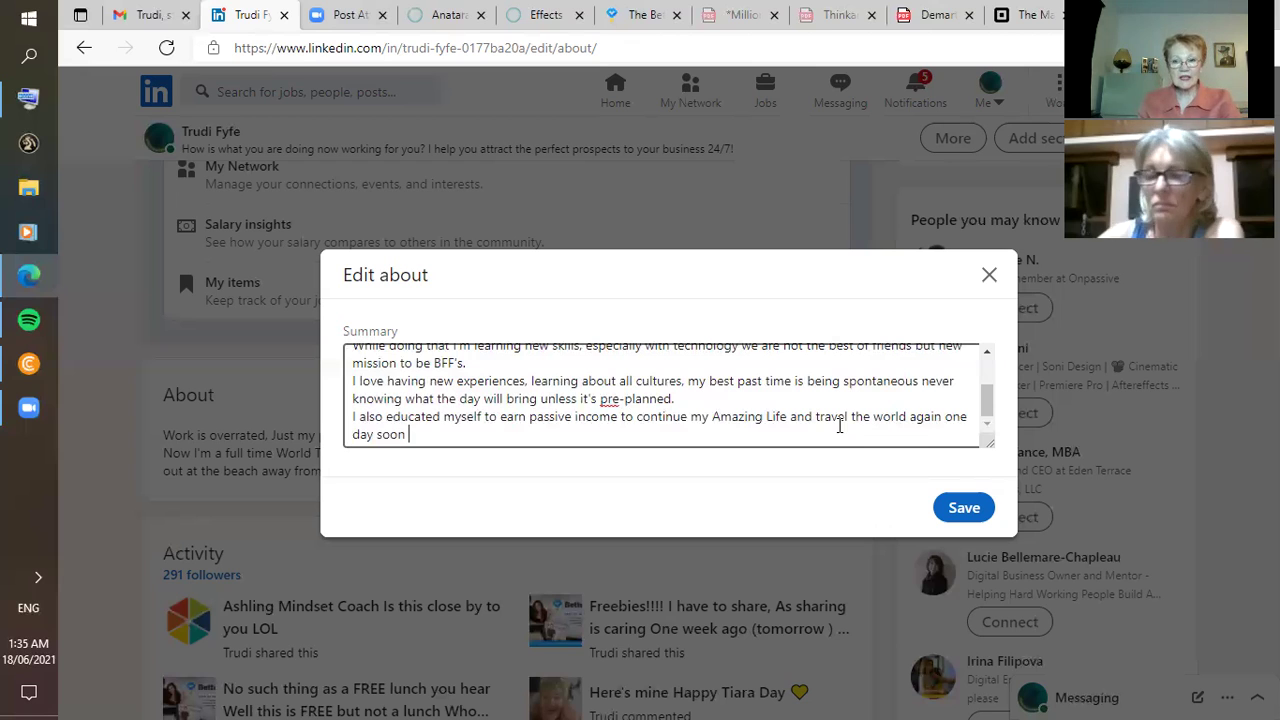
left_click(962, 514)
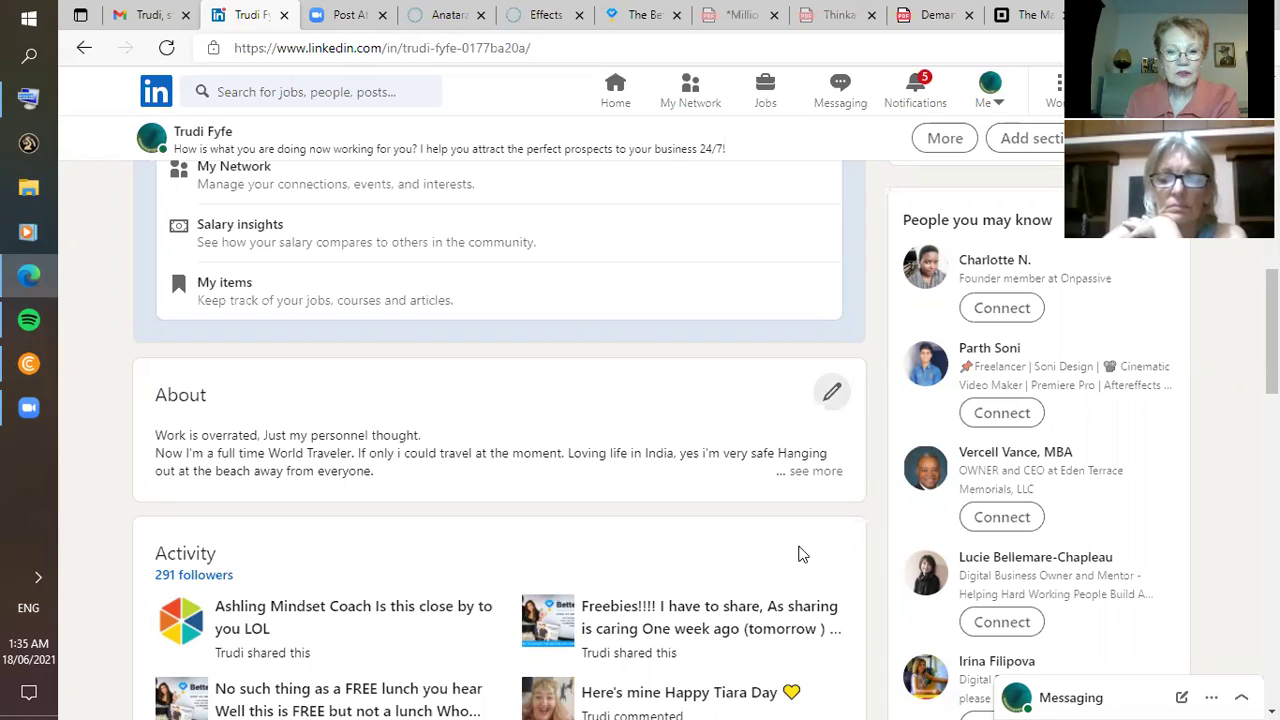
- Review the profile's activity, experience and education, and open the skill quizzes for Skills & endorsements
scroll(799, 554, "down", 3)
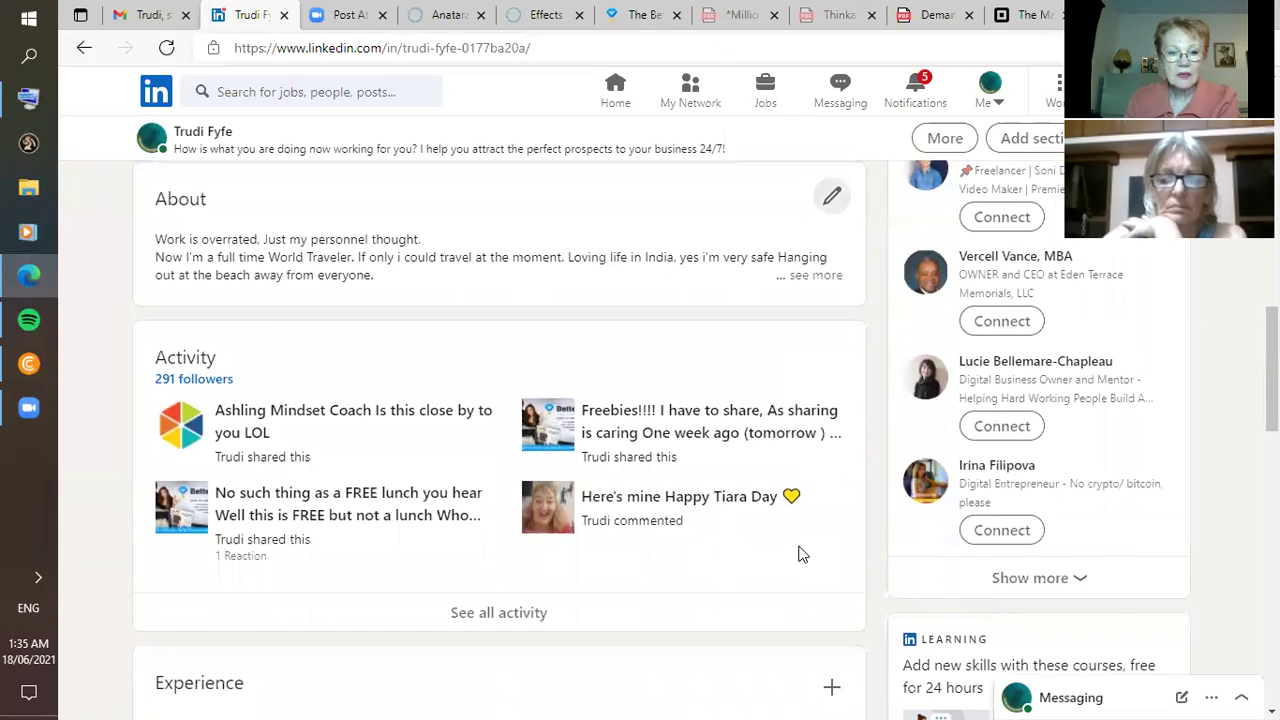
scroll(799, 554, "down", 1)
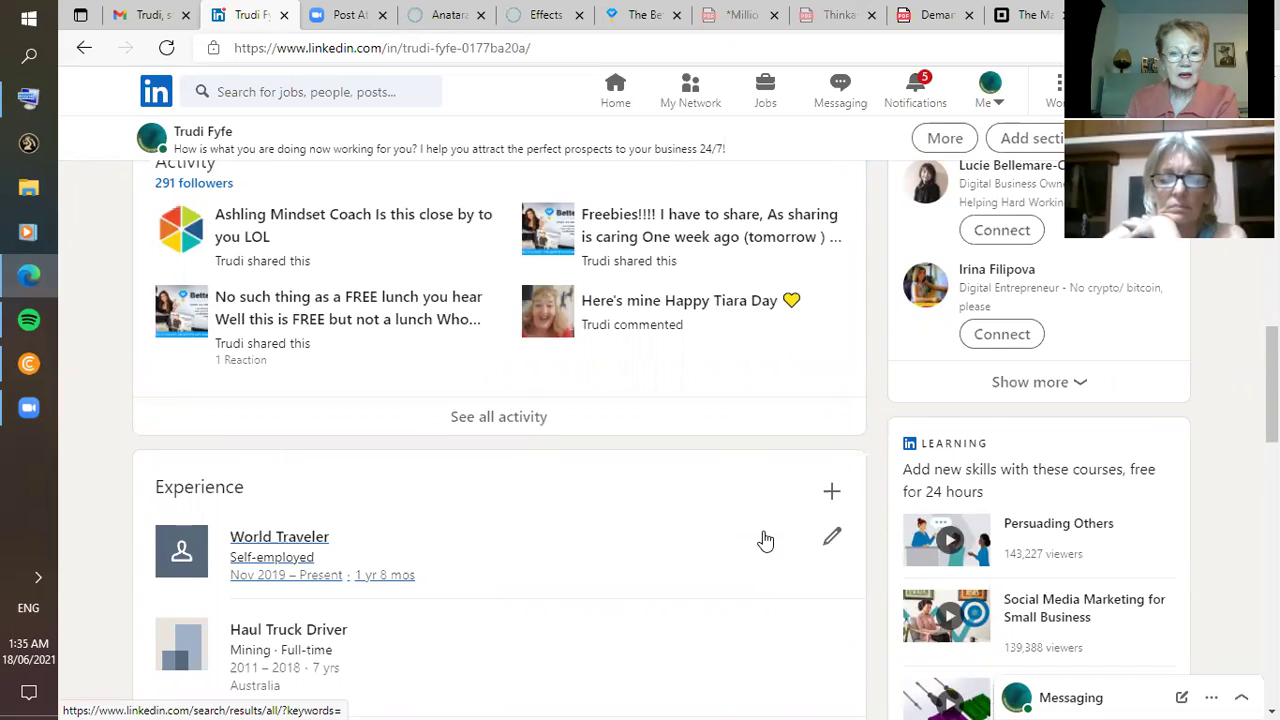
scroll(765, 540, "down", 2)
scroll(766, 528, "down", 2)
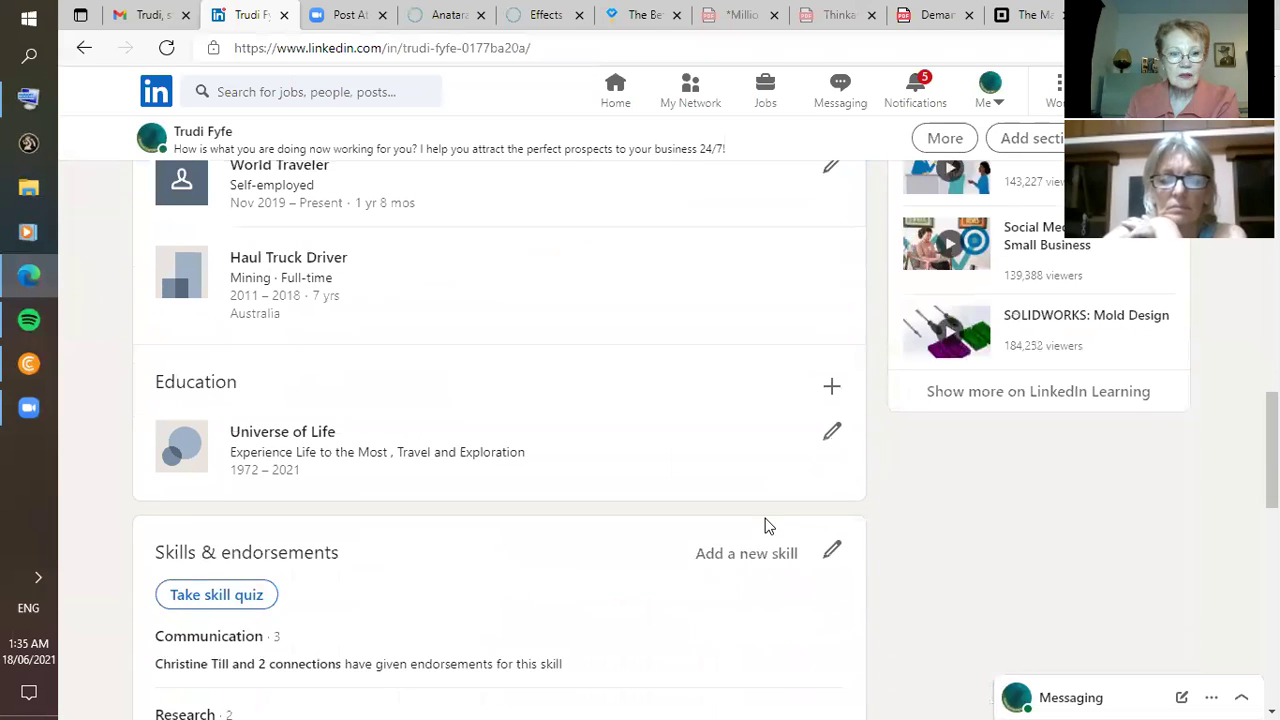
scroll(767, 527, "down", 2)
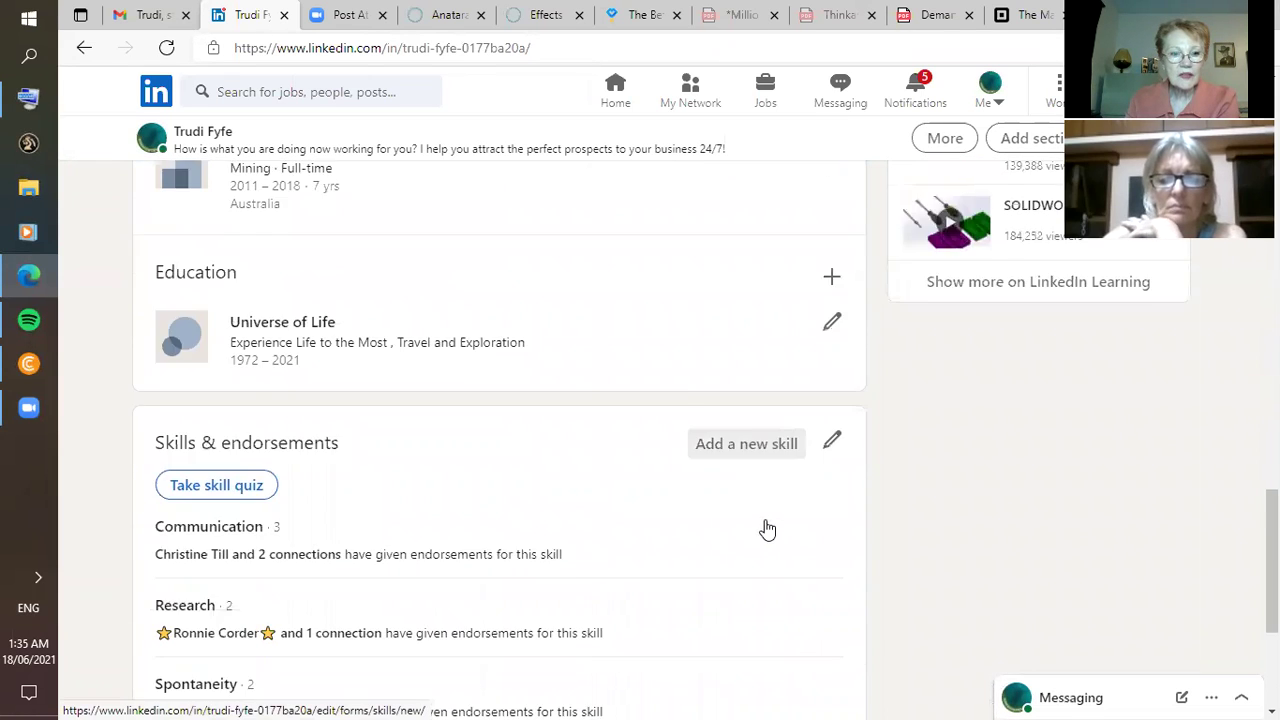
scroll(767, 529, "down", 1)
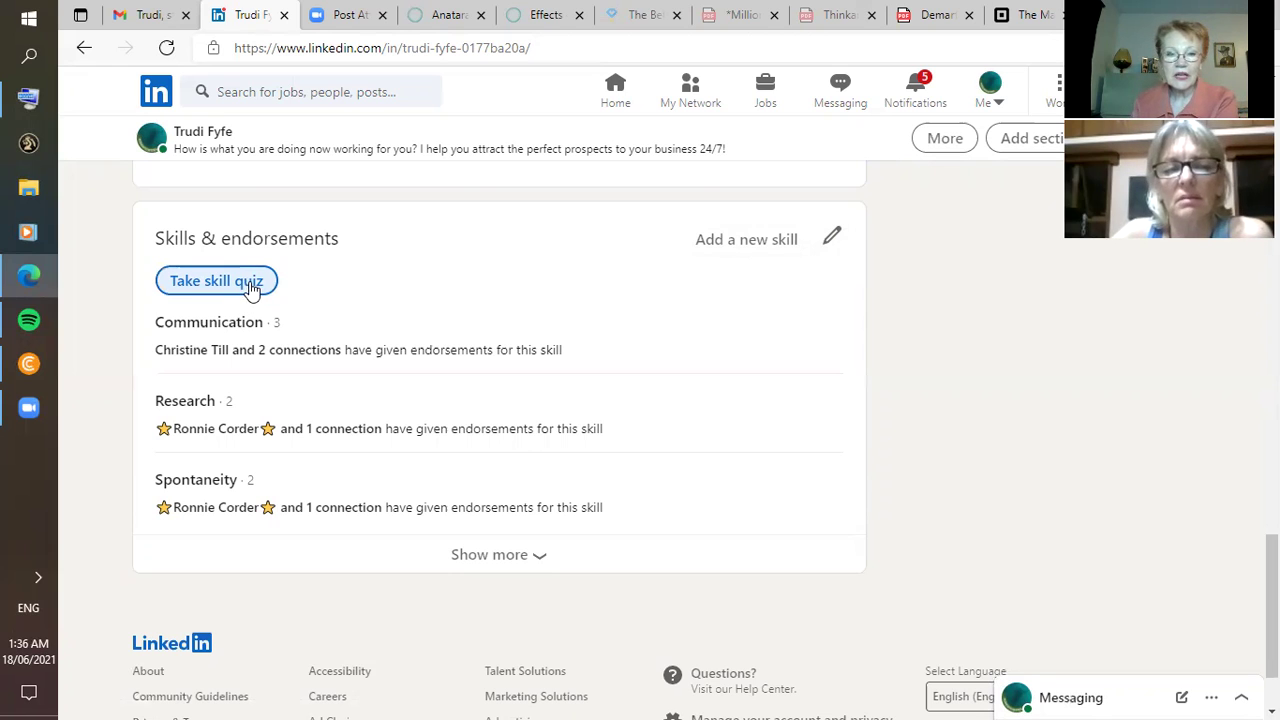
left_click(259, 284)
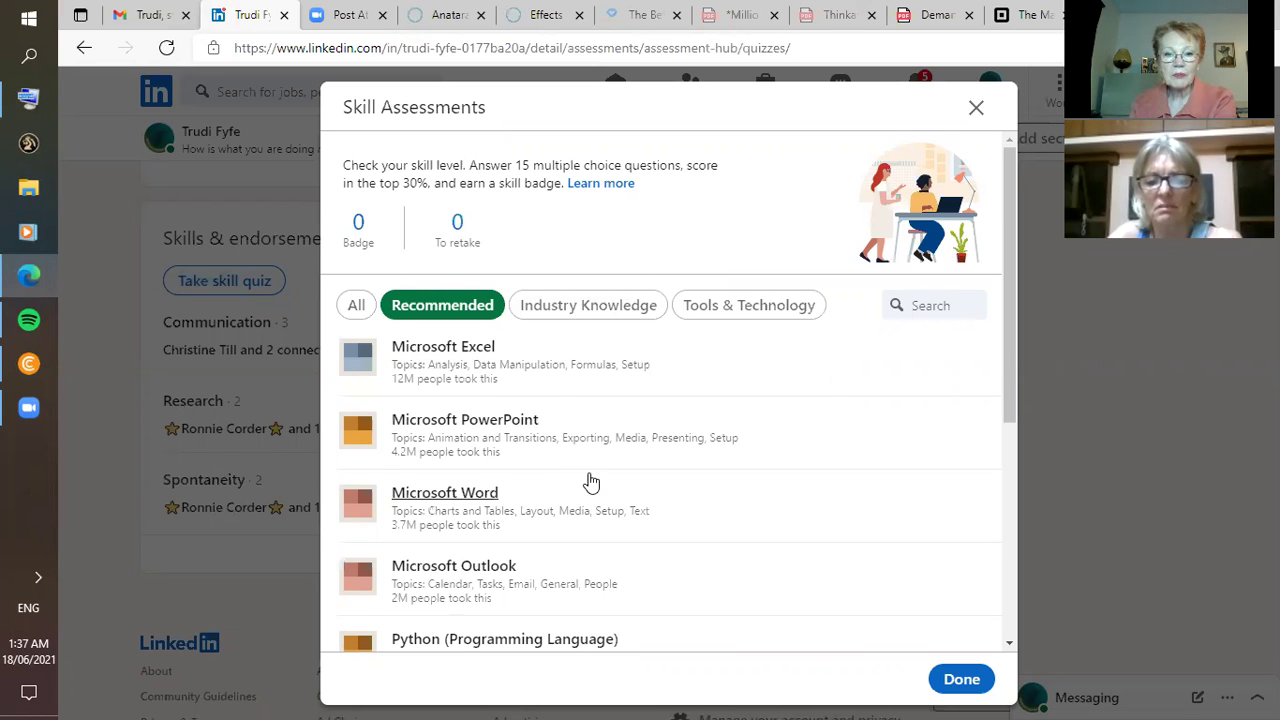
- Look through the recommended skill assessments and filter the list to Industry Knowledge
scroll(588, 480, "down", 3)
scroll(590, 482, "down", 2)
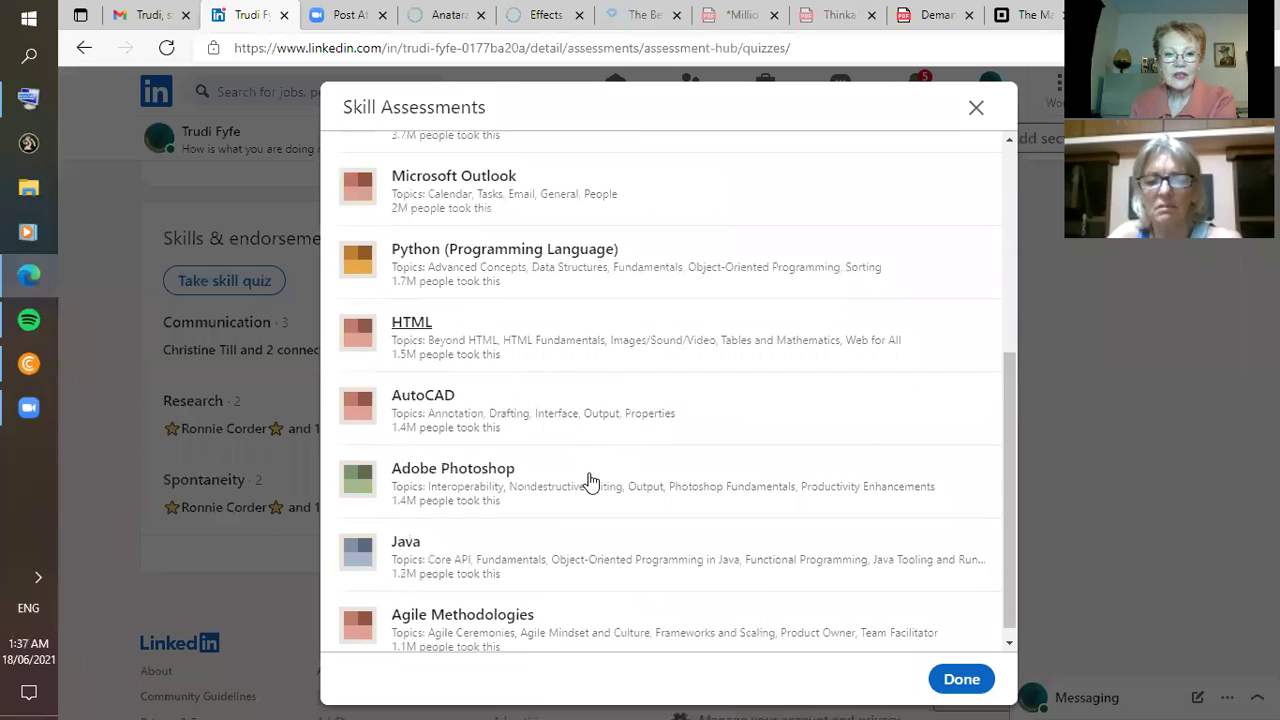
scroll(713, 438, "down", 1)
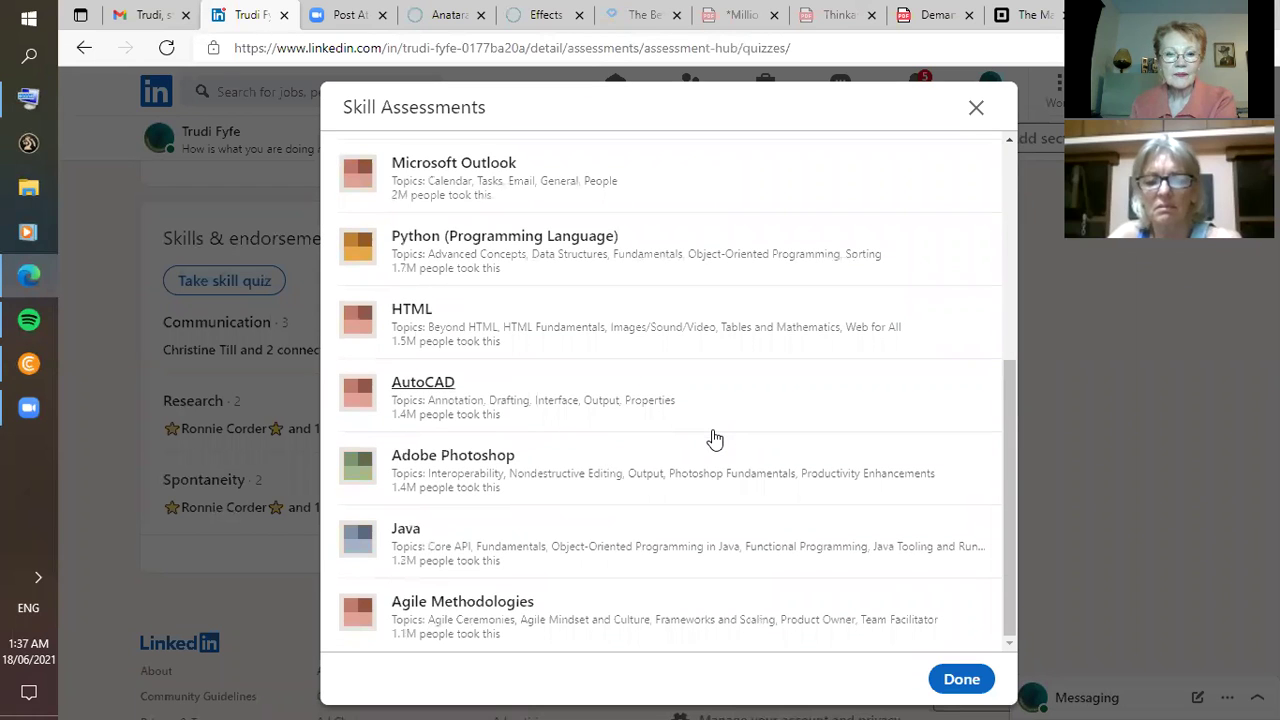
scroll(699, 480, "up", 5)
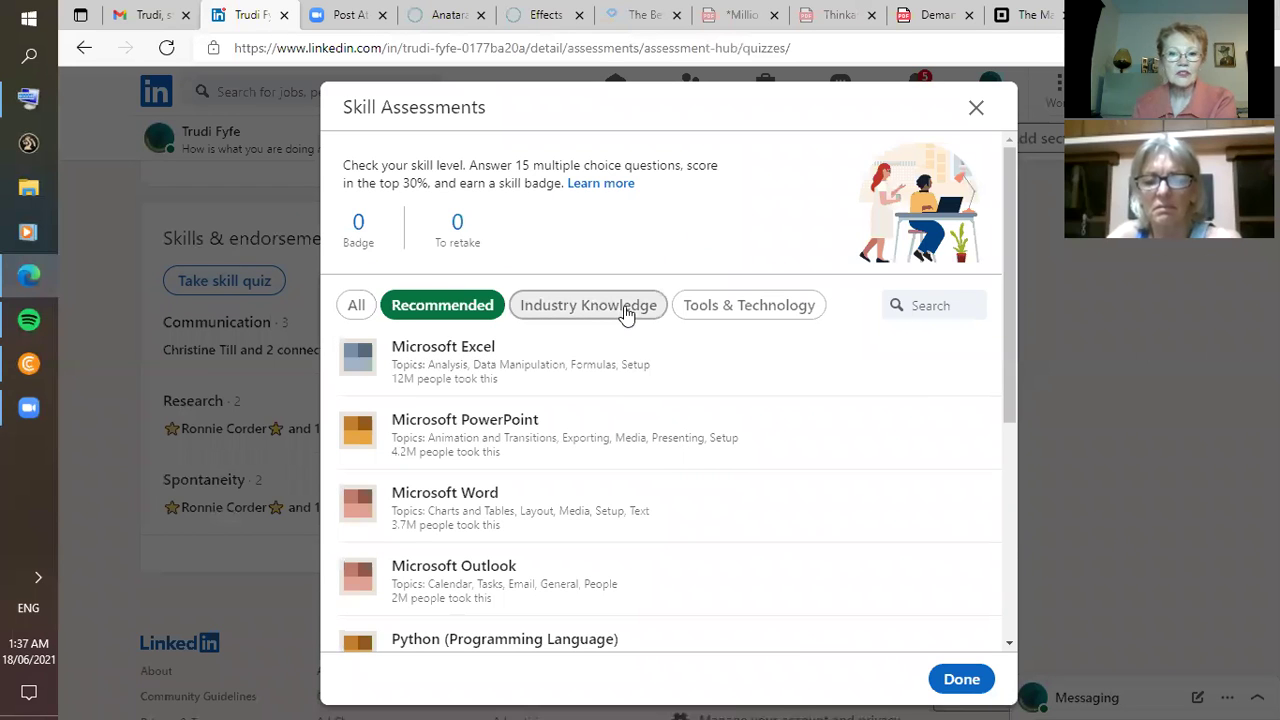
left_click(626, 314)
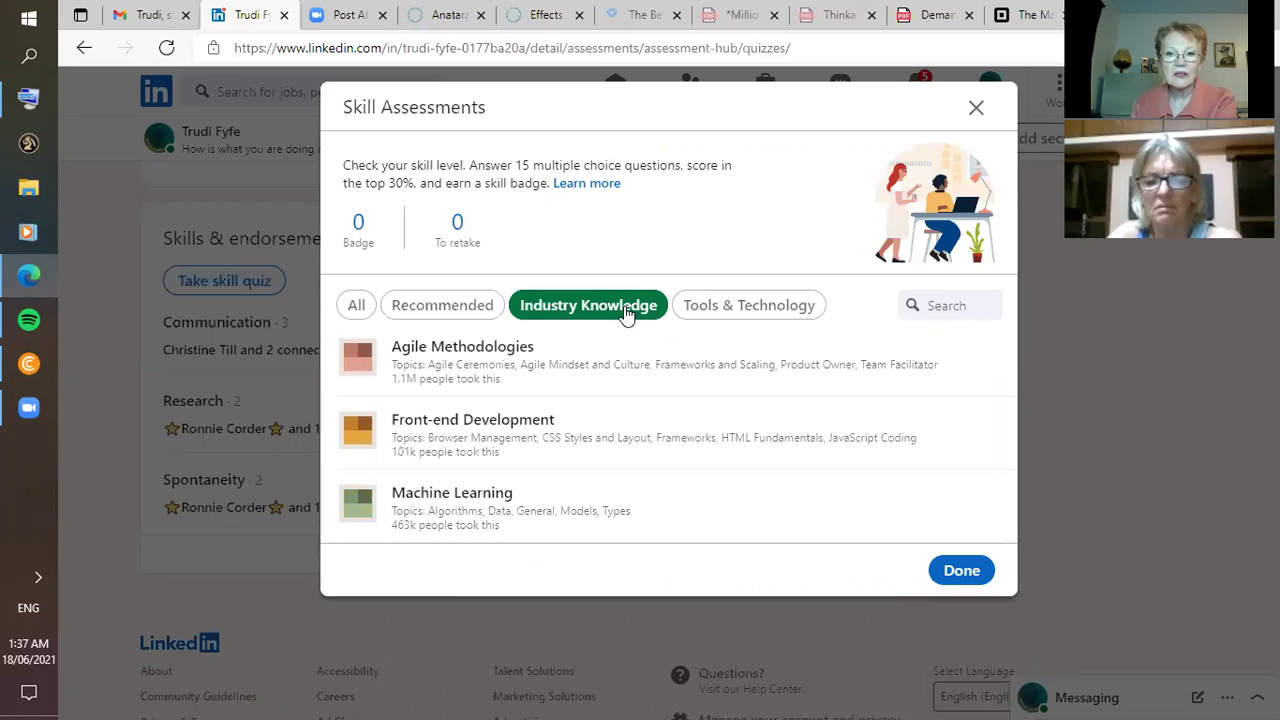
- Browse the Tools & Technology assessments, view the introduction of the Dreamweaver assessment and close it without starting
left_click(728, 318)
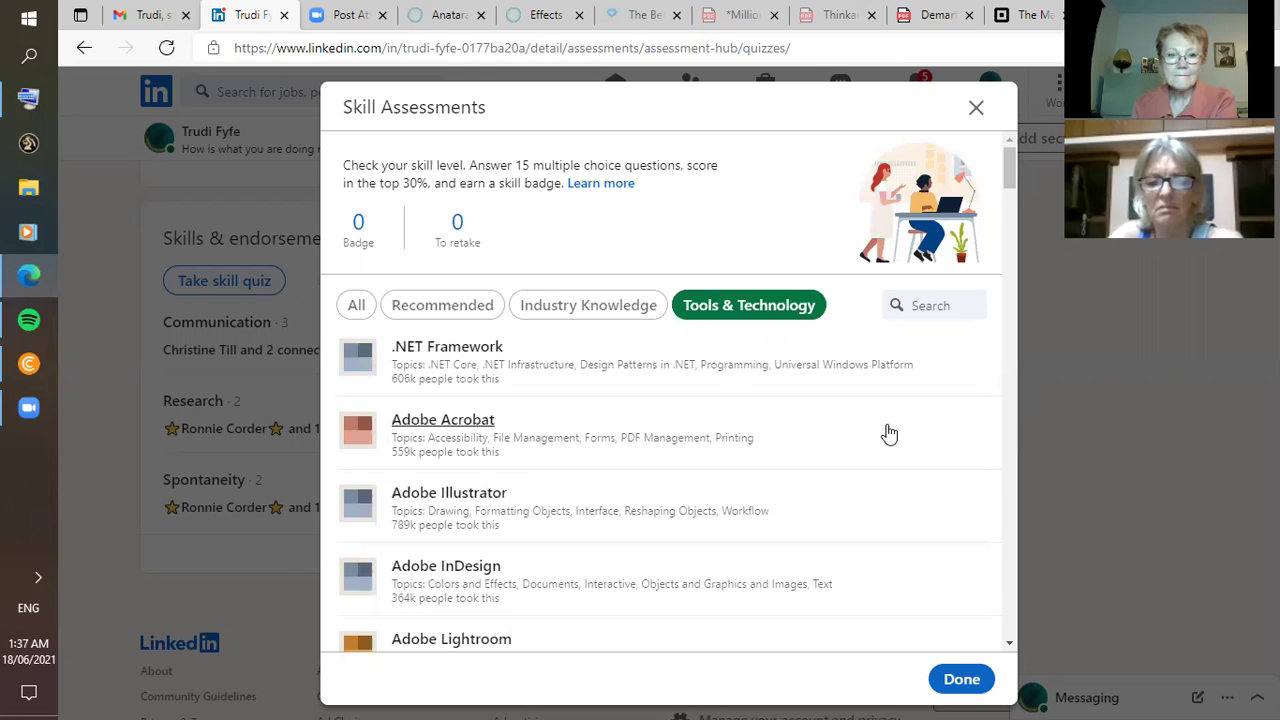
scroll(889, 433, "down", 2)
scroll(889, 433, "down", 5)
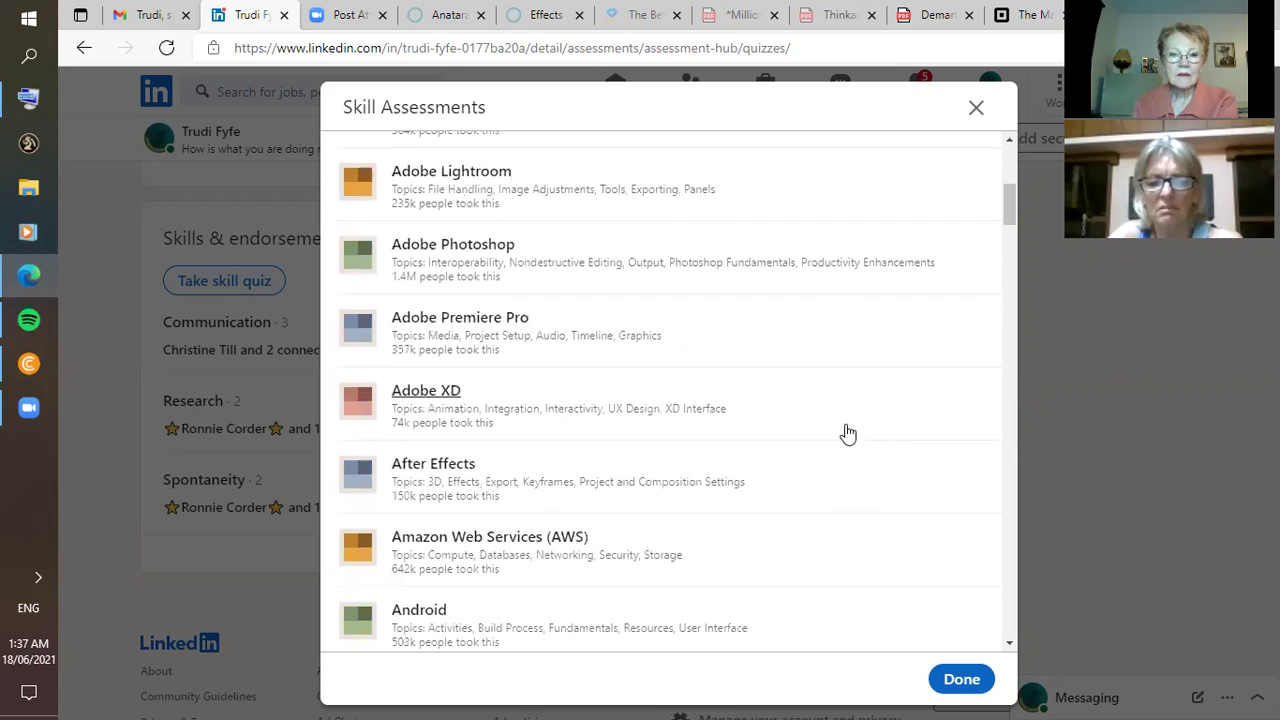
scroll(838, 430, "down", 2)
scroll(838, 430, "down", 4)
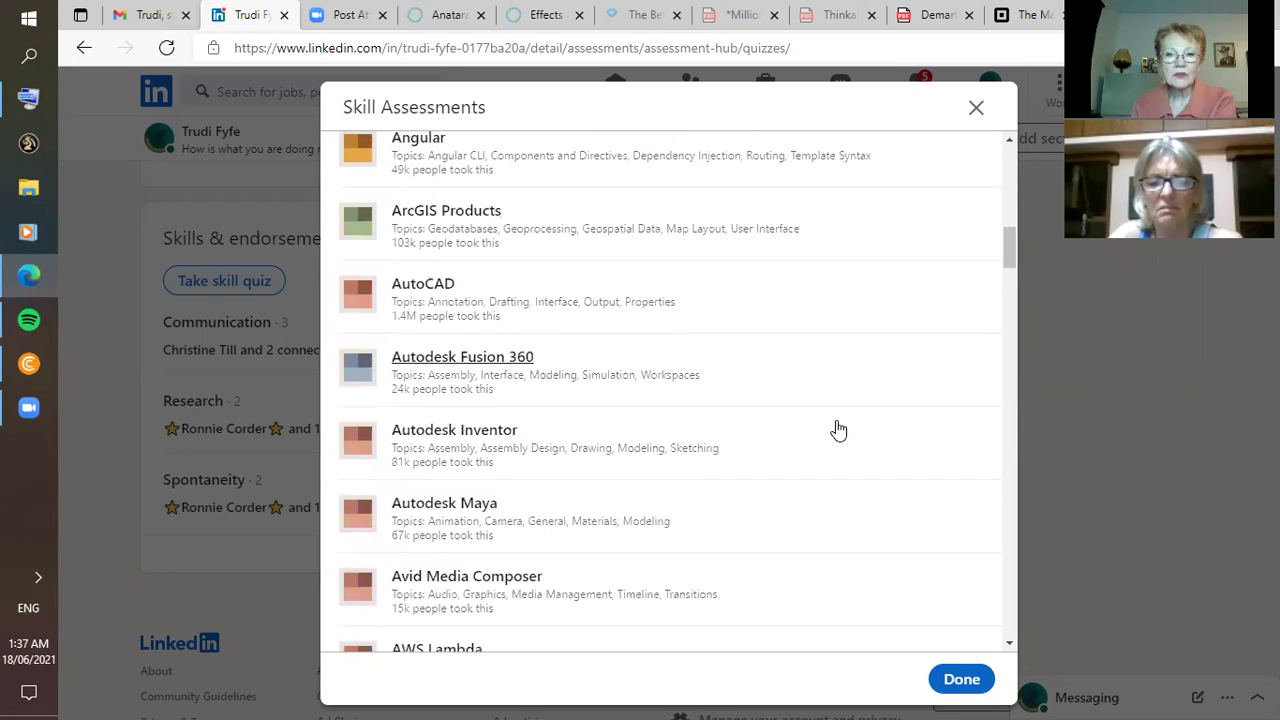
scroll(838, 430, "down", 3)
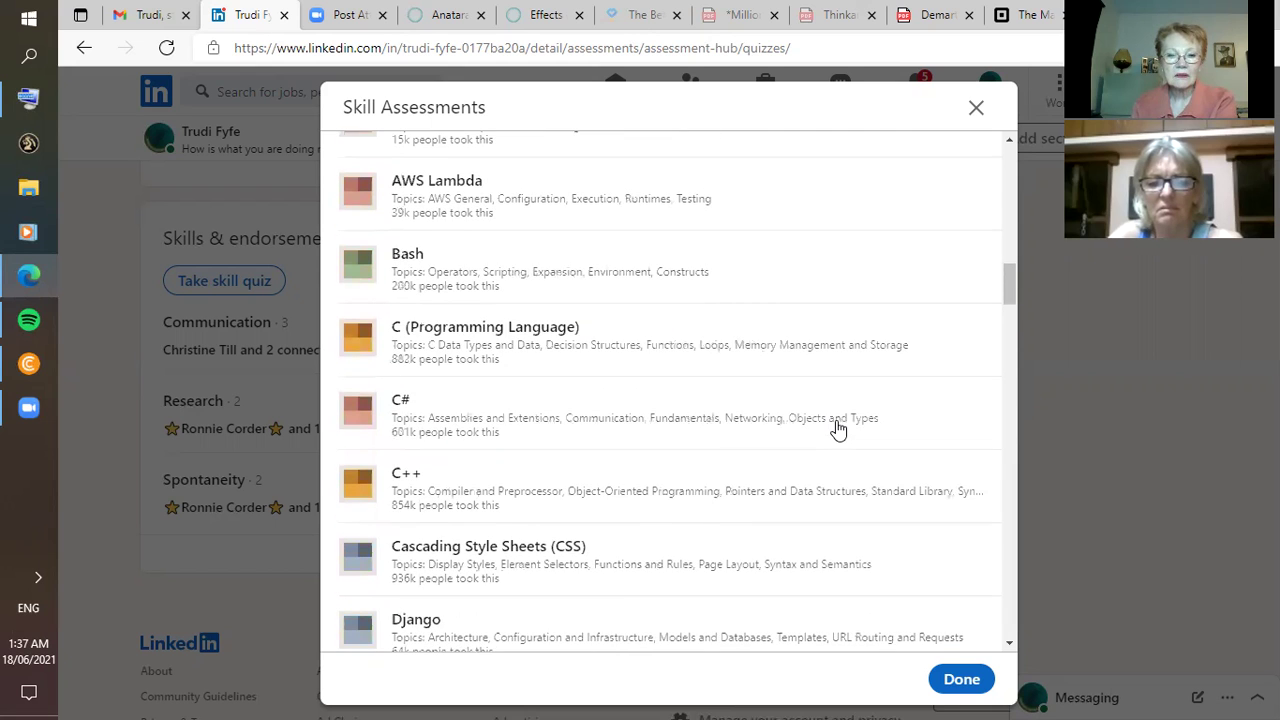
scroll(838, 430, "down", 5)
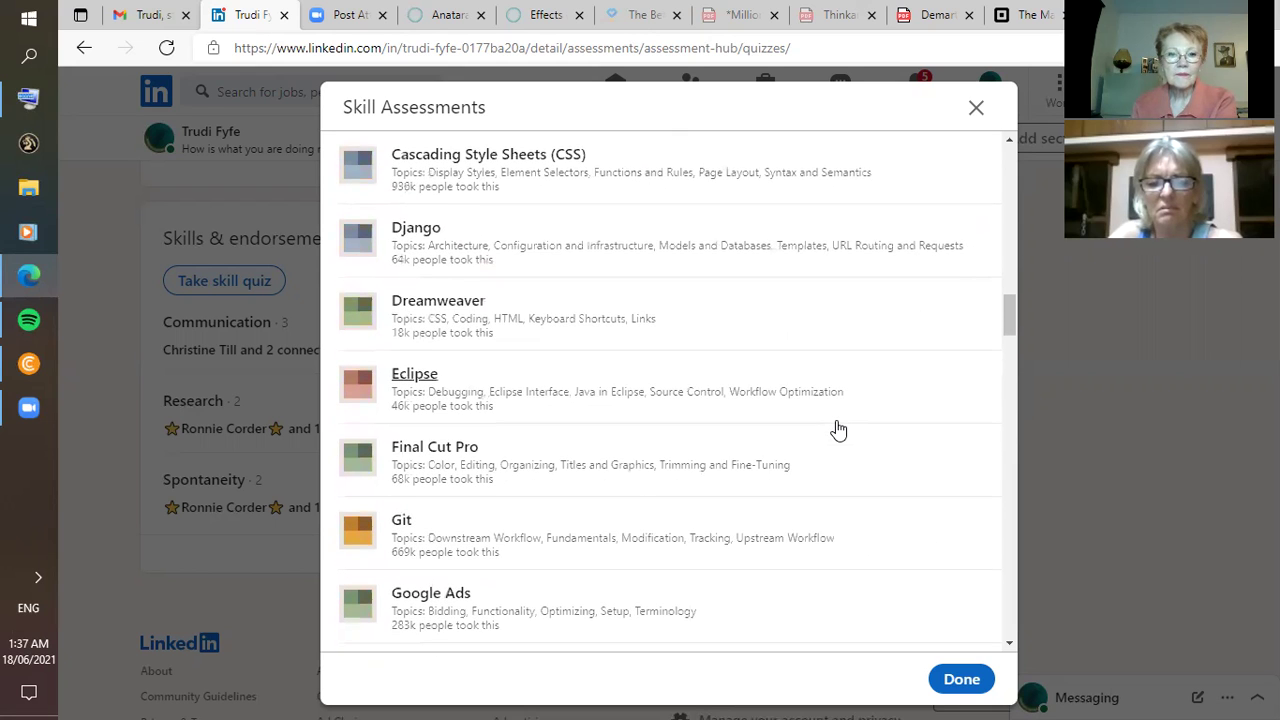
scroll(838, 430, "down", 4)
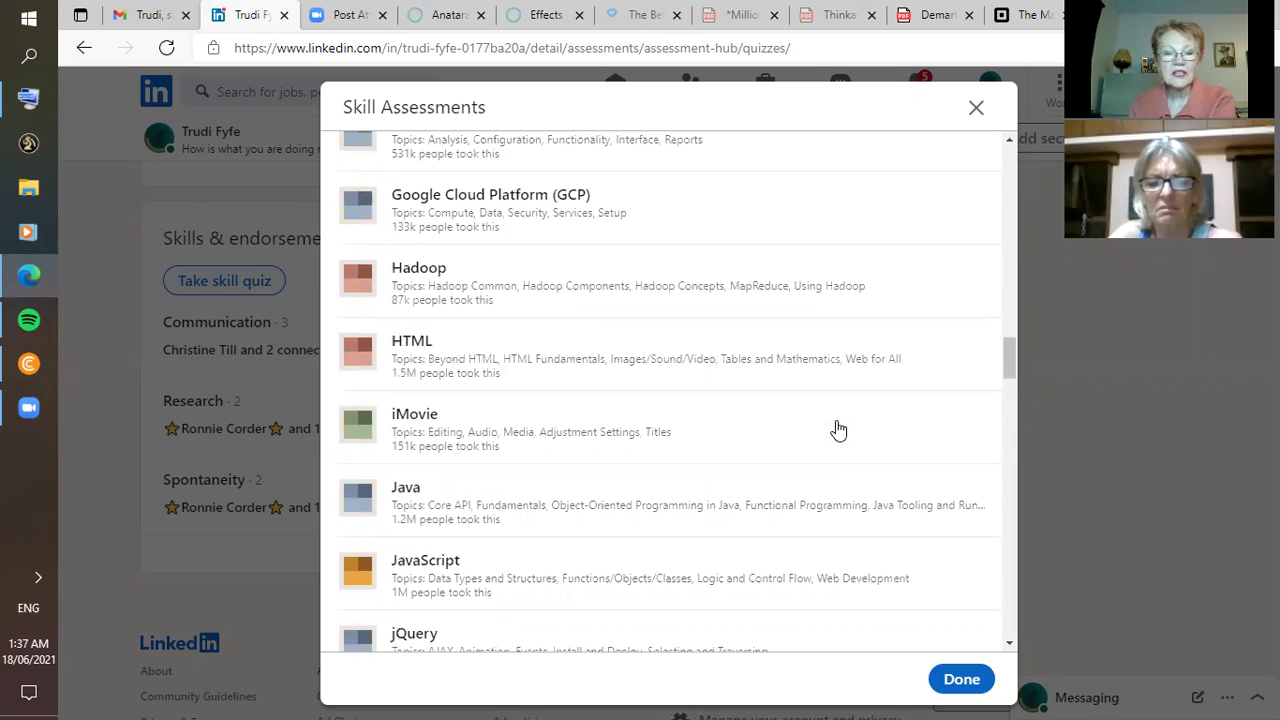
scroll(838, 430, "up", 1)
scroll(838, 430, "up", 3)
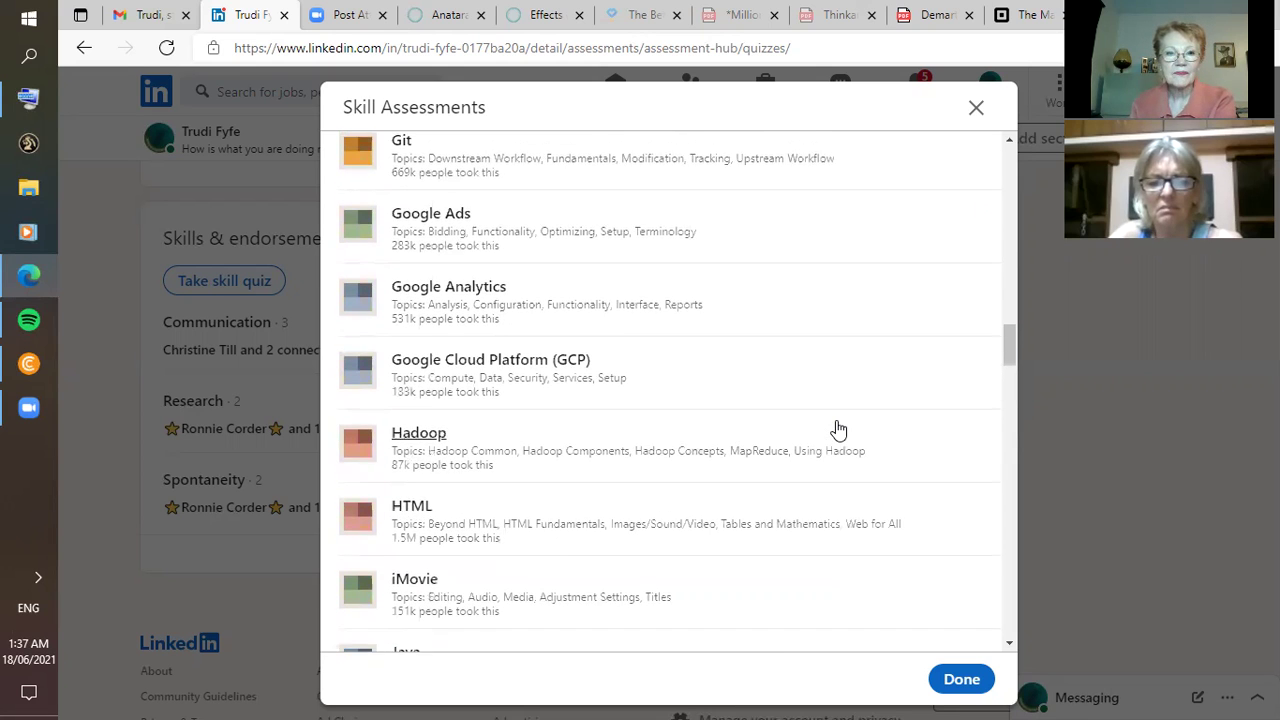
scroll(838, 430, "up", 3)
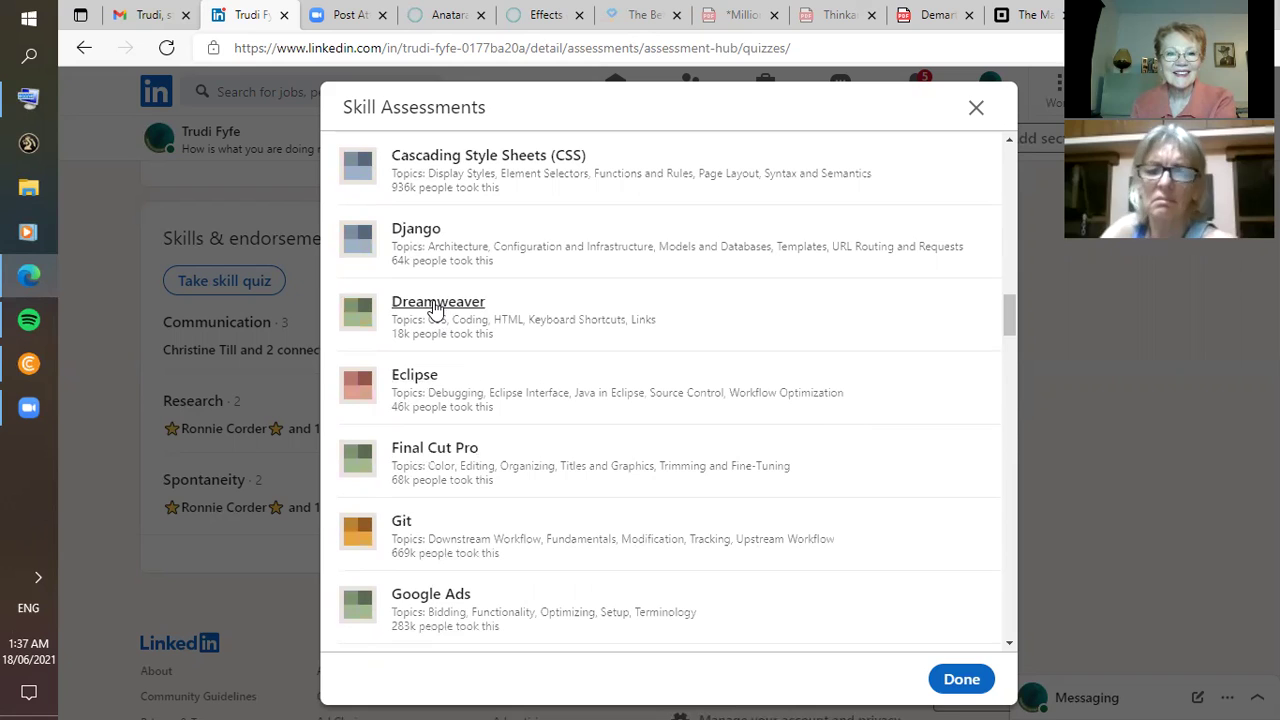
left_click(509, 320)
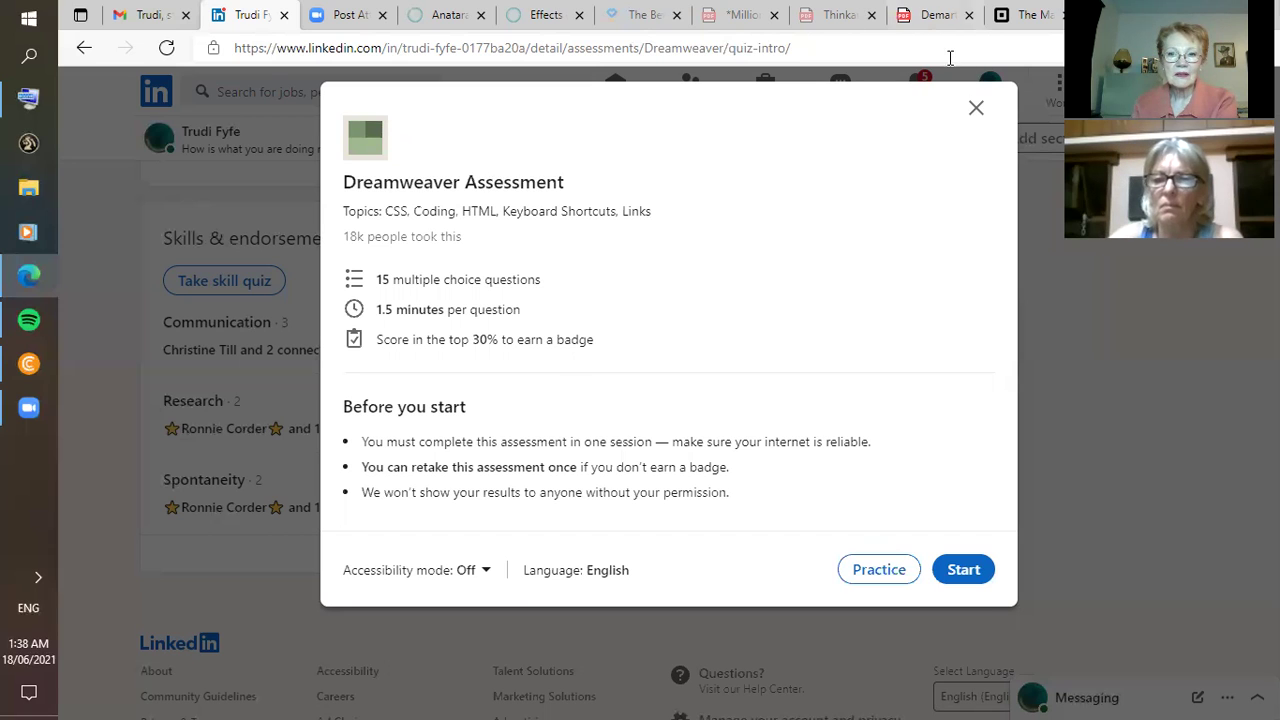
left_click(977, 109)
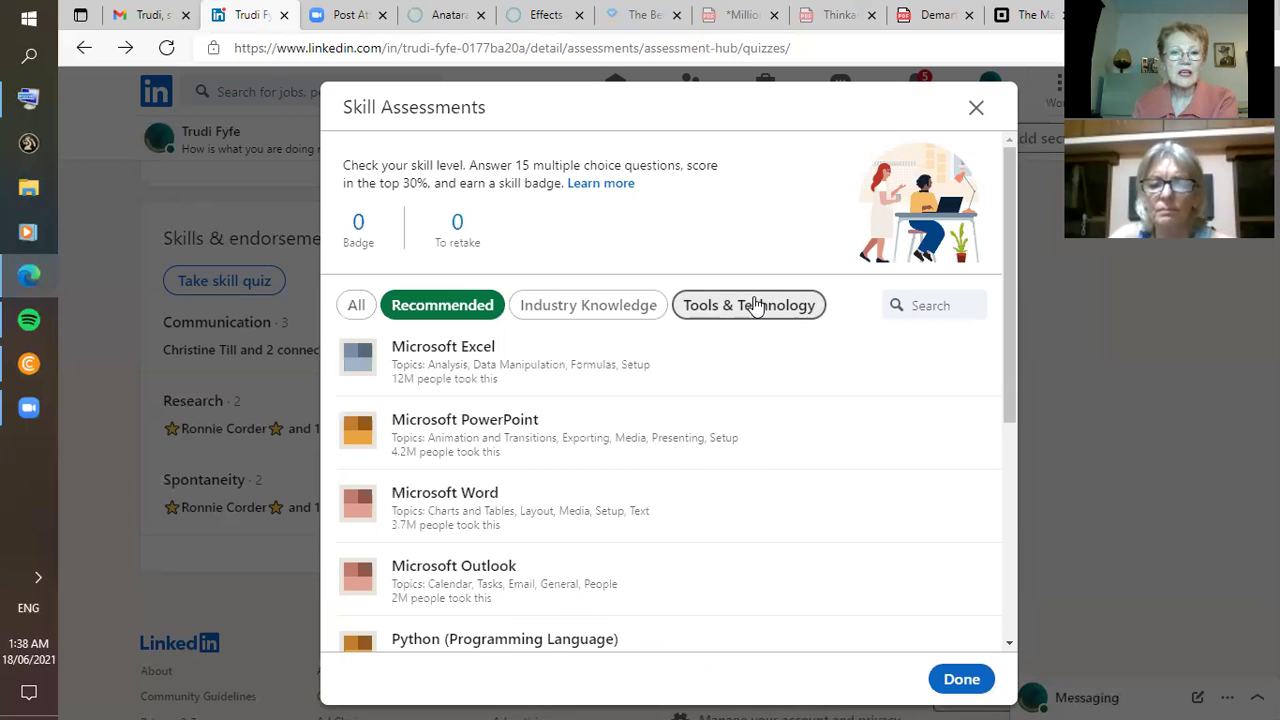
- Show the Tools & Technology skill assessments again, switch to all assessments and look through the full list
left_click(755, 305)
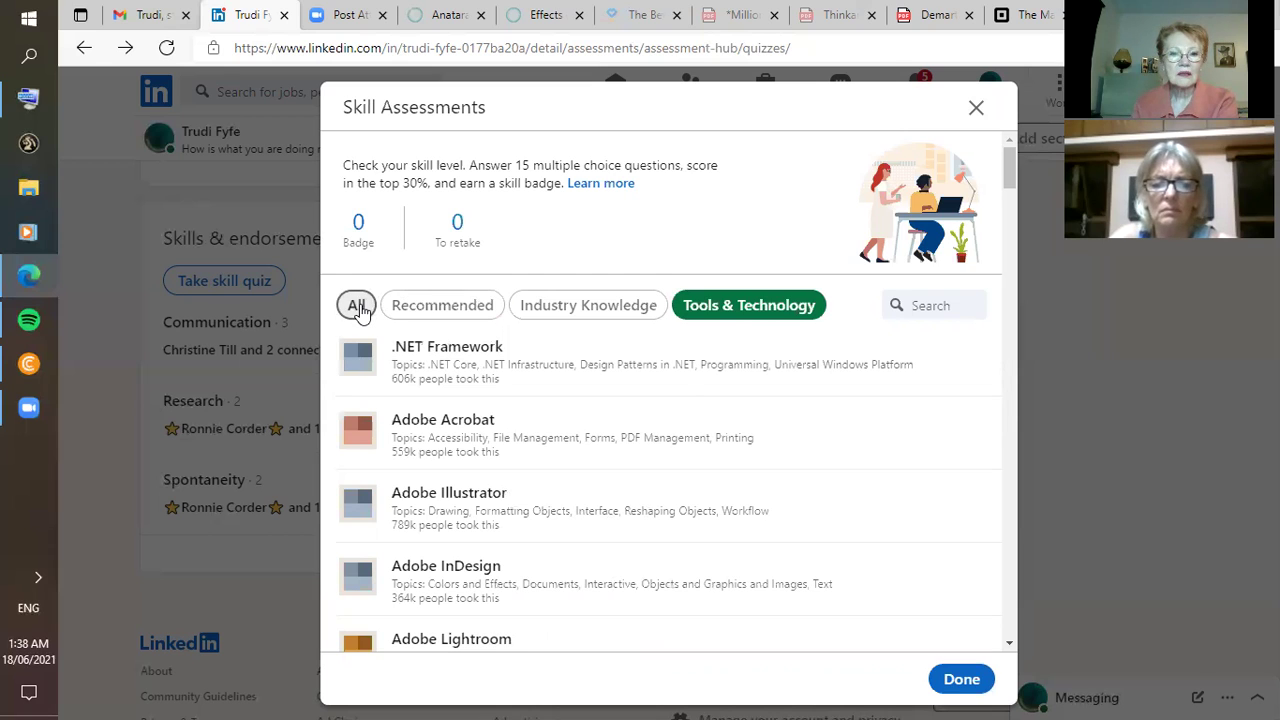
left_click(358, 309)
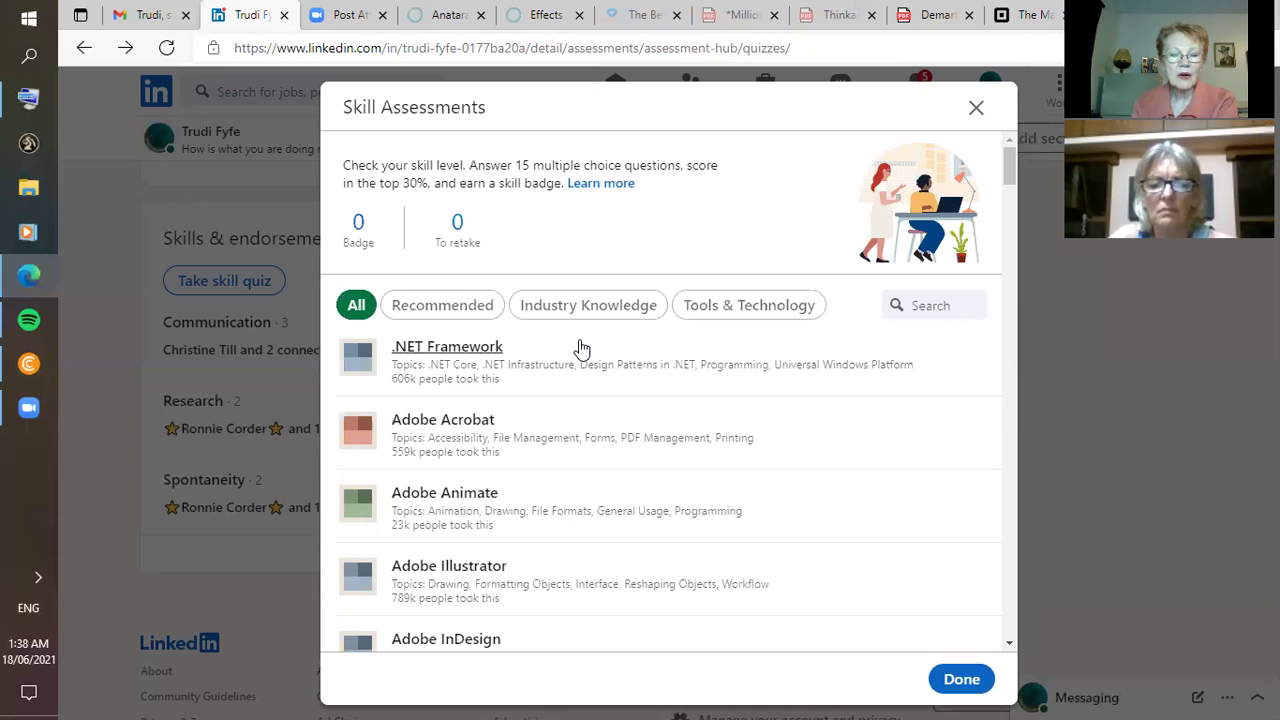
scroll(582, 347, "down", 3)
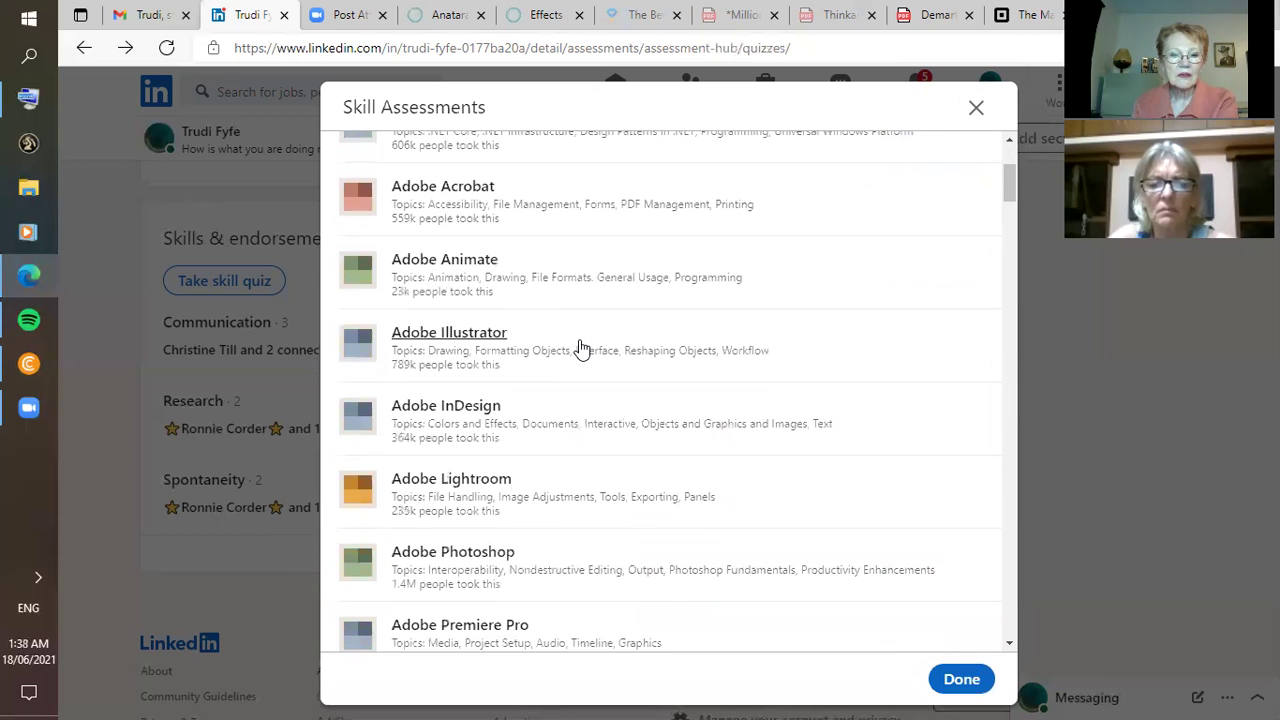
scroll(582, 347, "down", 5)
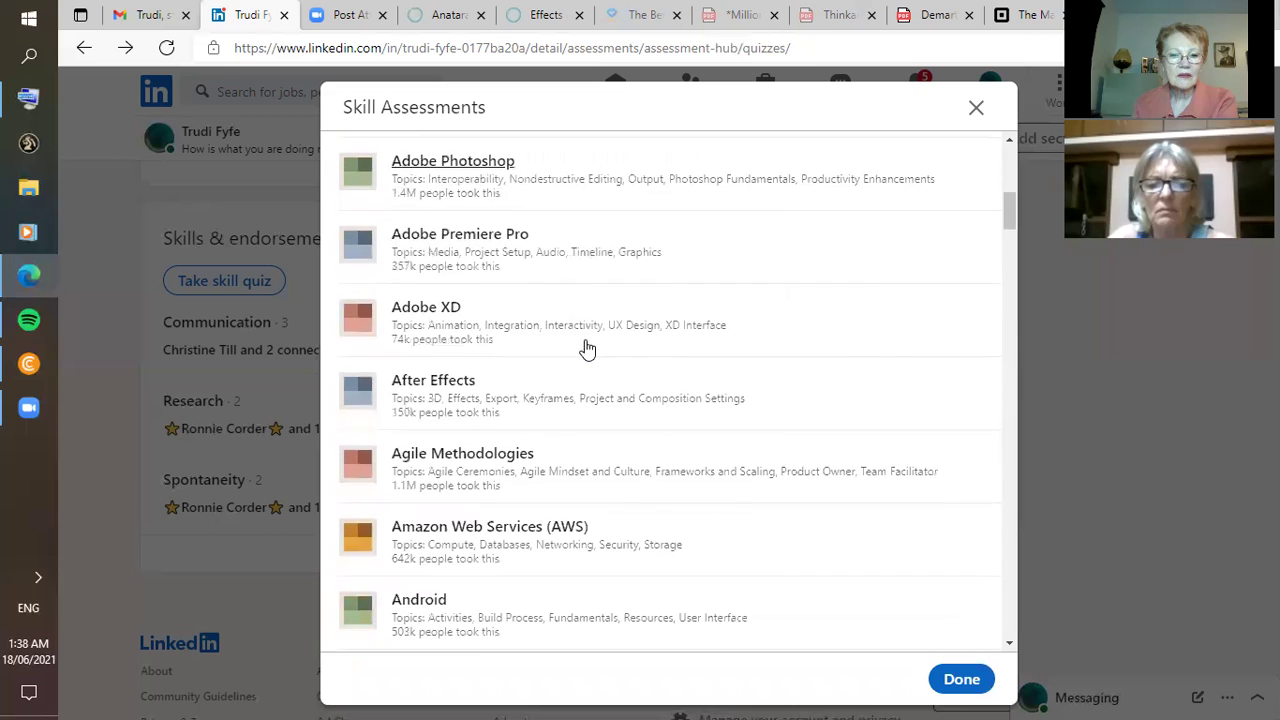
scroll(587, 348, "down", 2)
scroll(587, 348, "up", 1)
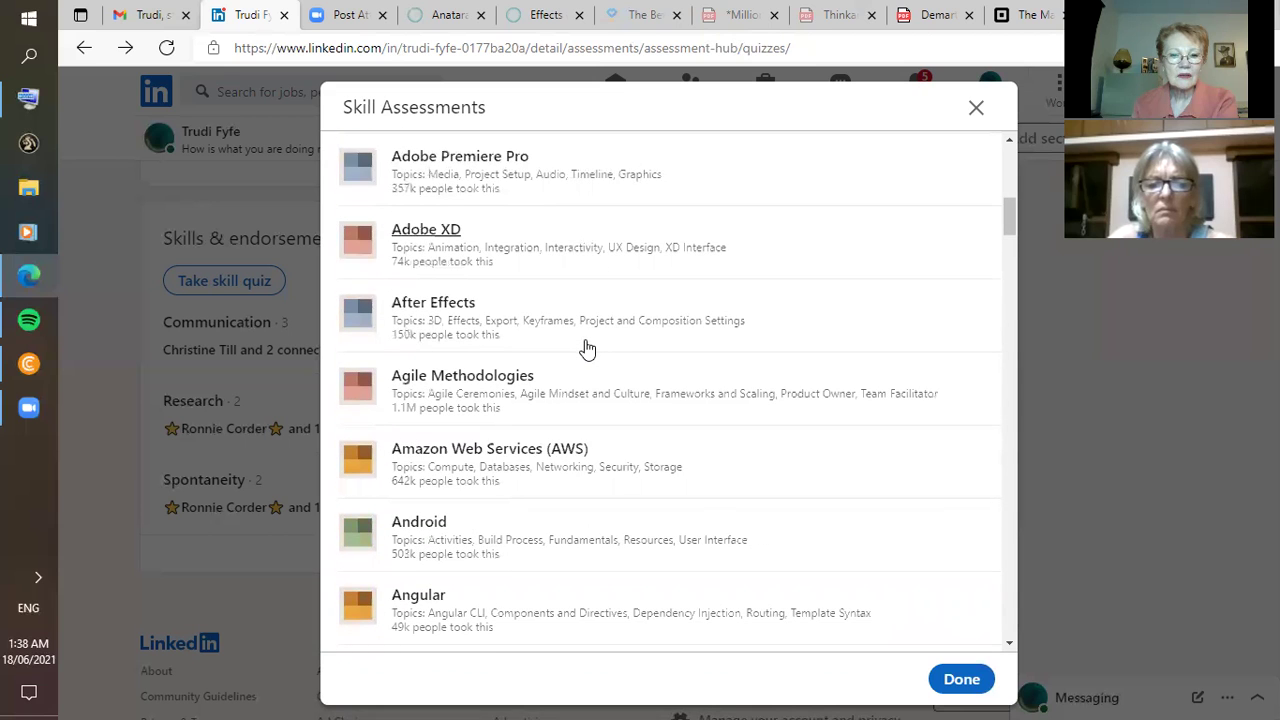
scroll(587, 348, "down", 2)
scroll(587, 348, "down", 7)
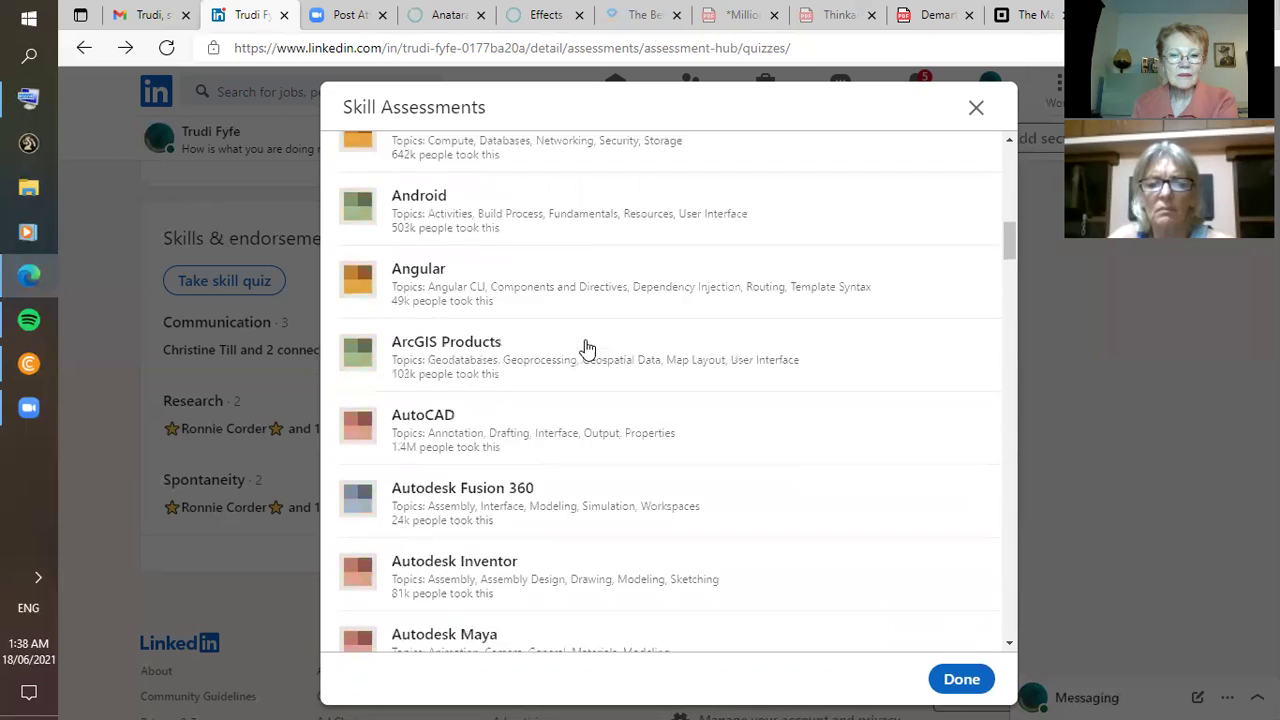
scroll(587, 348, "down", 6)
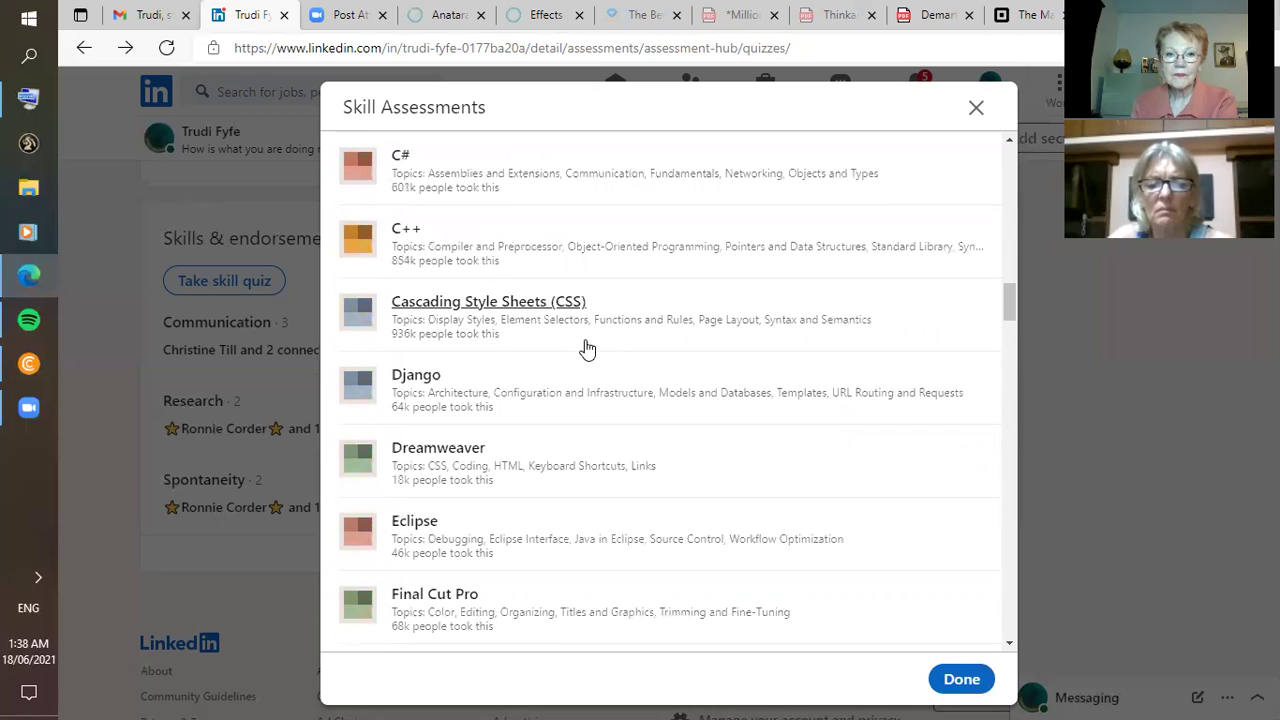
scroll(587, 348, "down", 2)
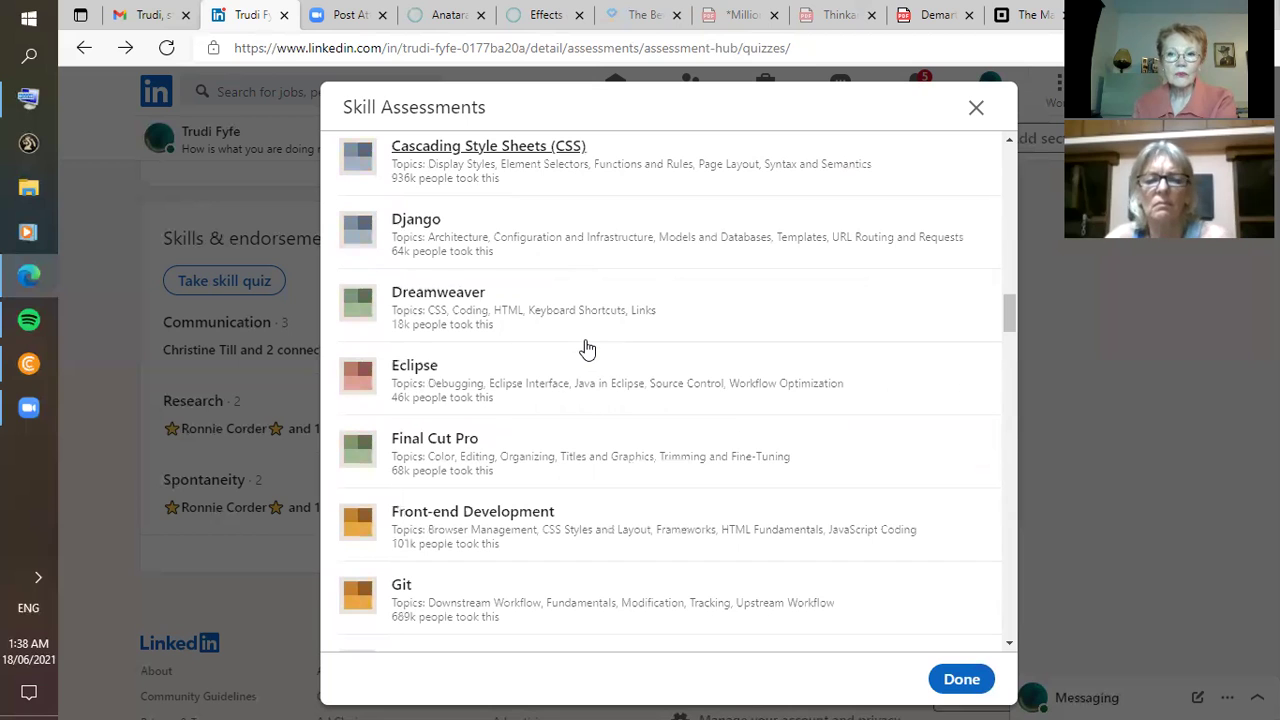
- Look through the remaining skill assessments from Dreamweaver to SOLIDWORKS and beyond, and close the assessment list
scroll(587, 348, "down", 1)
scroll(587, 348, "down", 1)
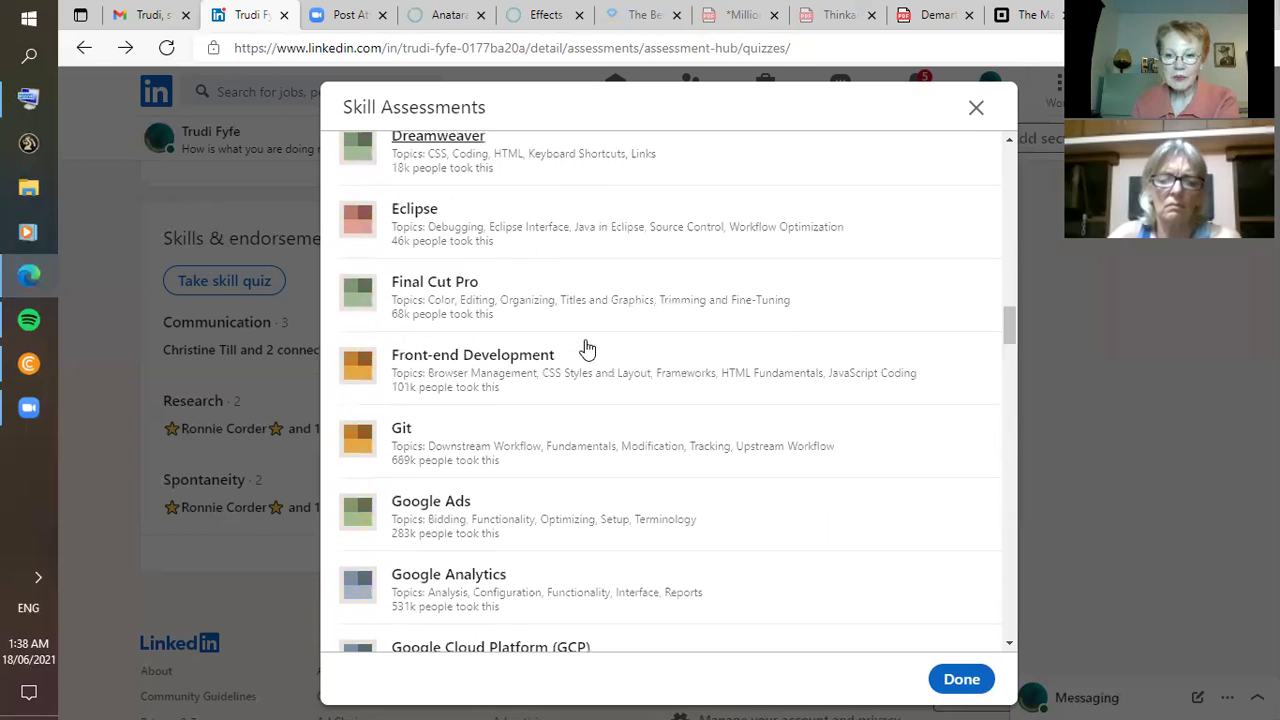
scroll(587, 348, "down", 4)
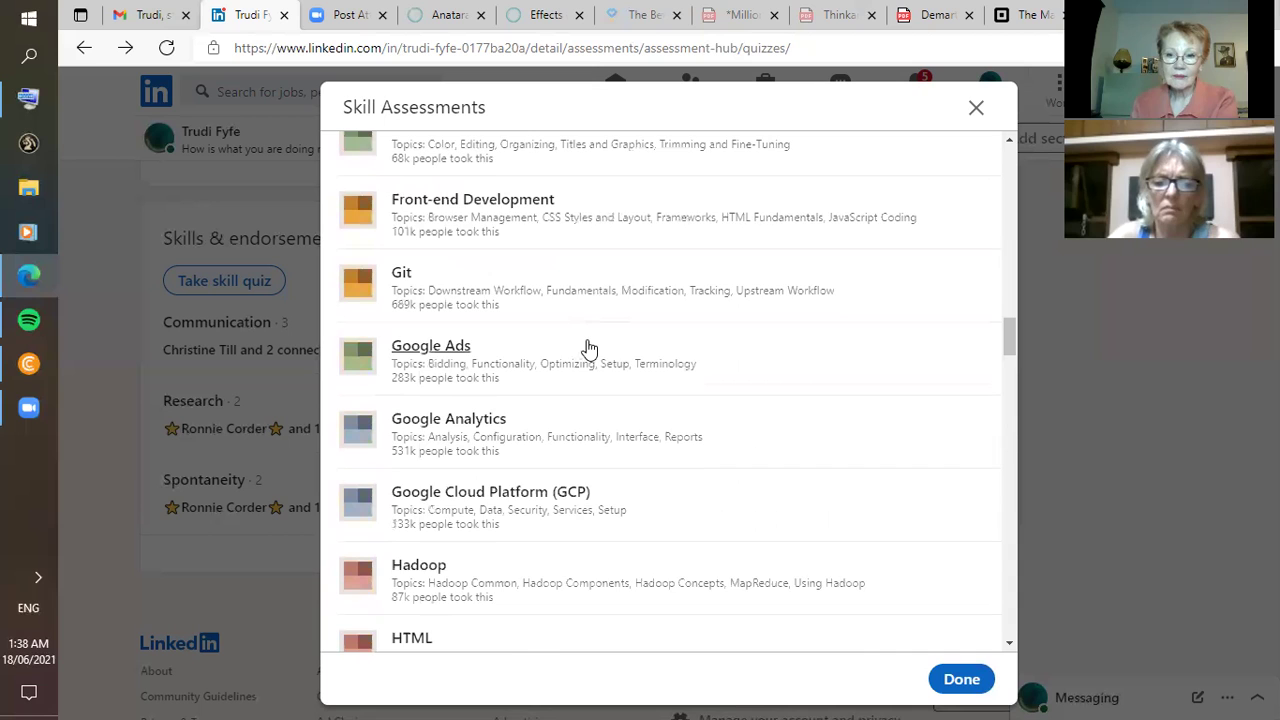
scroll(590, 347, "down", 6)
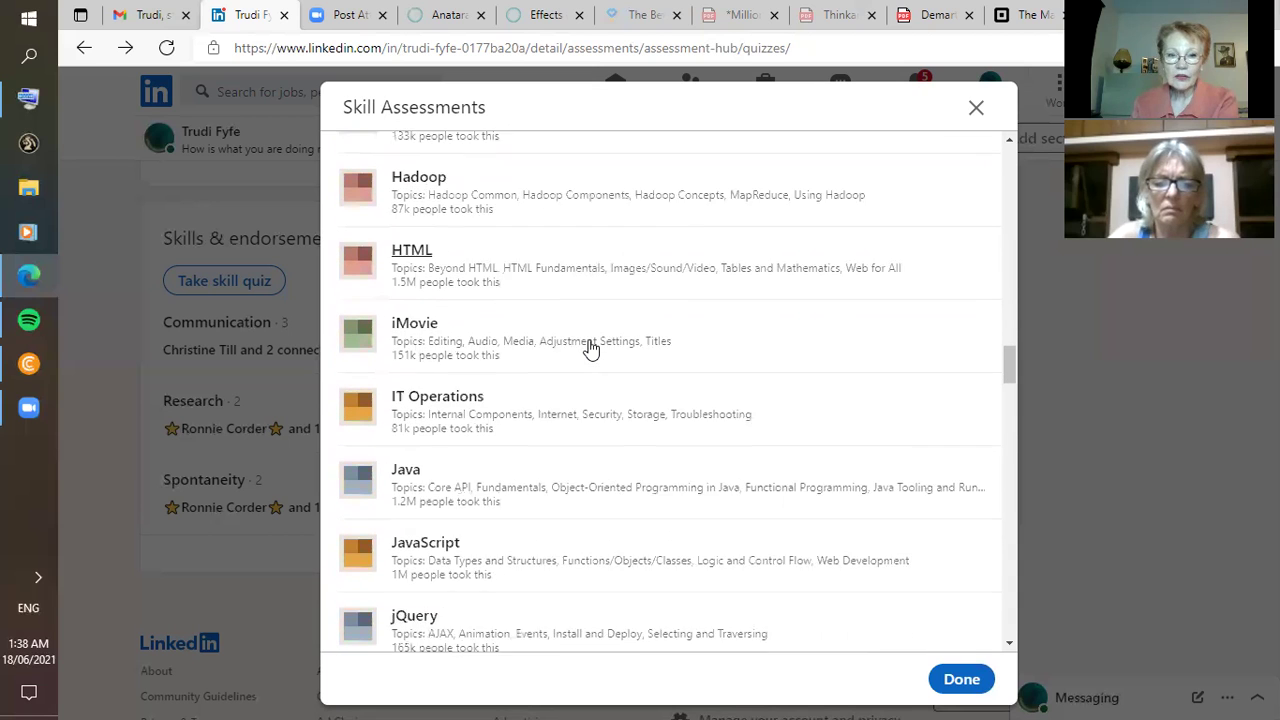
scroll(590, 347, "down", 2)
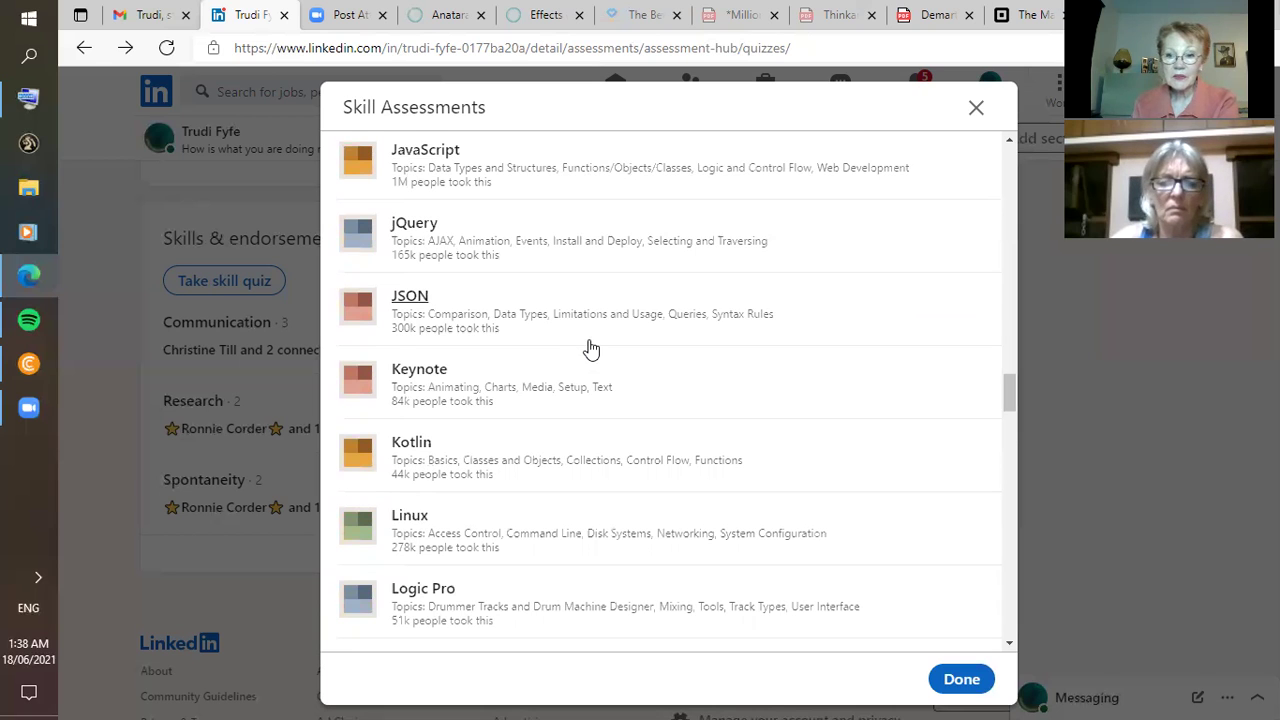
scroll(588, 355, "up", 1)
scroll(586, 364, "down", 4)
scroll(588, 364, "down", 5)
scroll(588, 364, "down", 10)
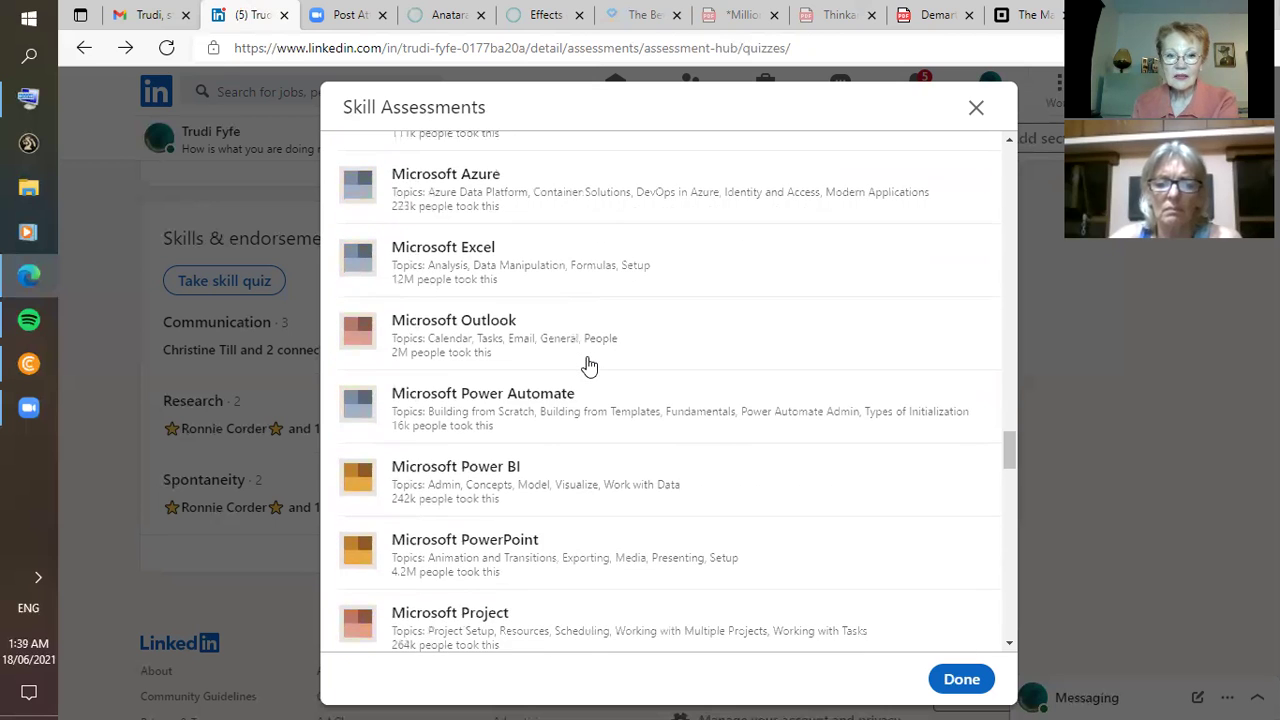
scroll(588, 364, "down", 5)
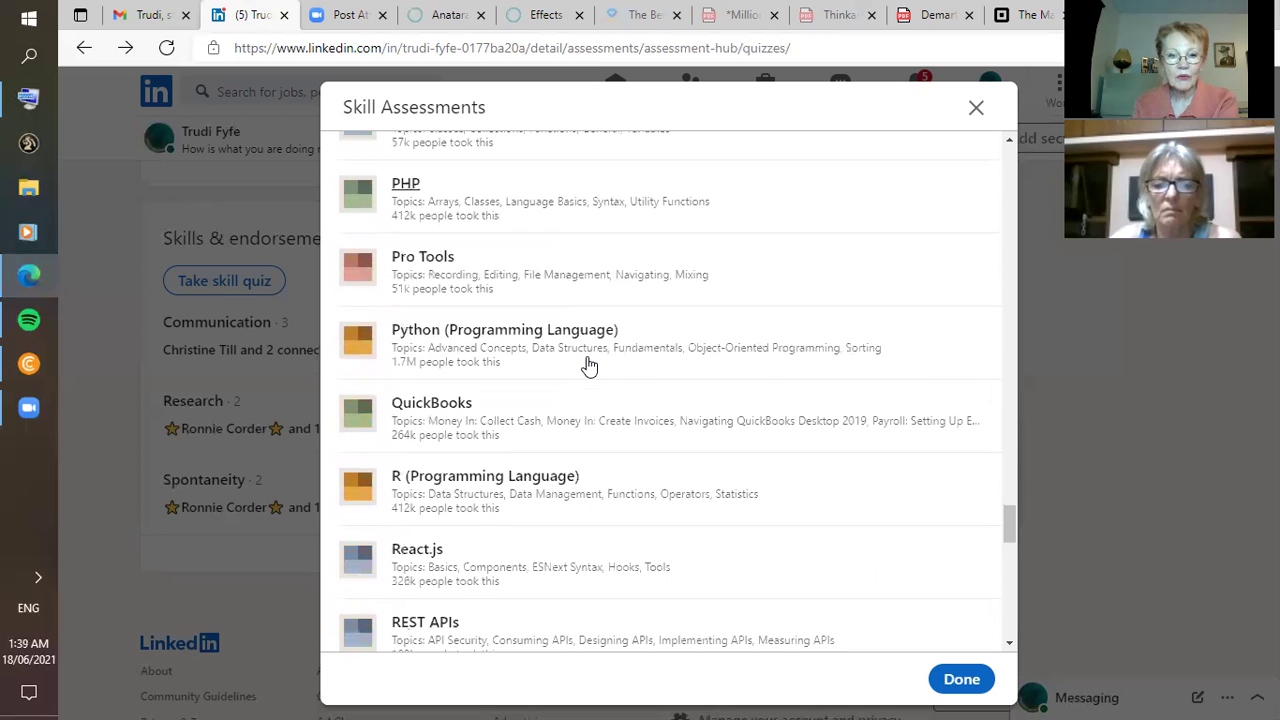
scroll(588, 364, "down", 10)
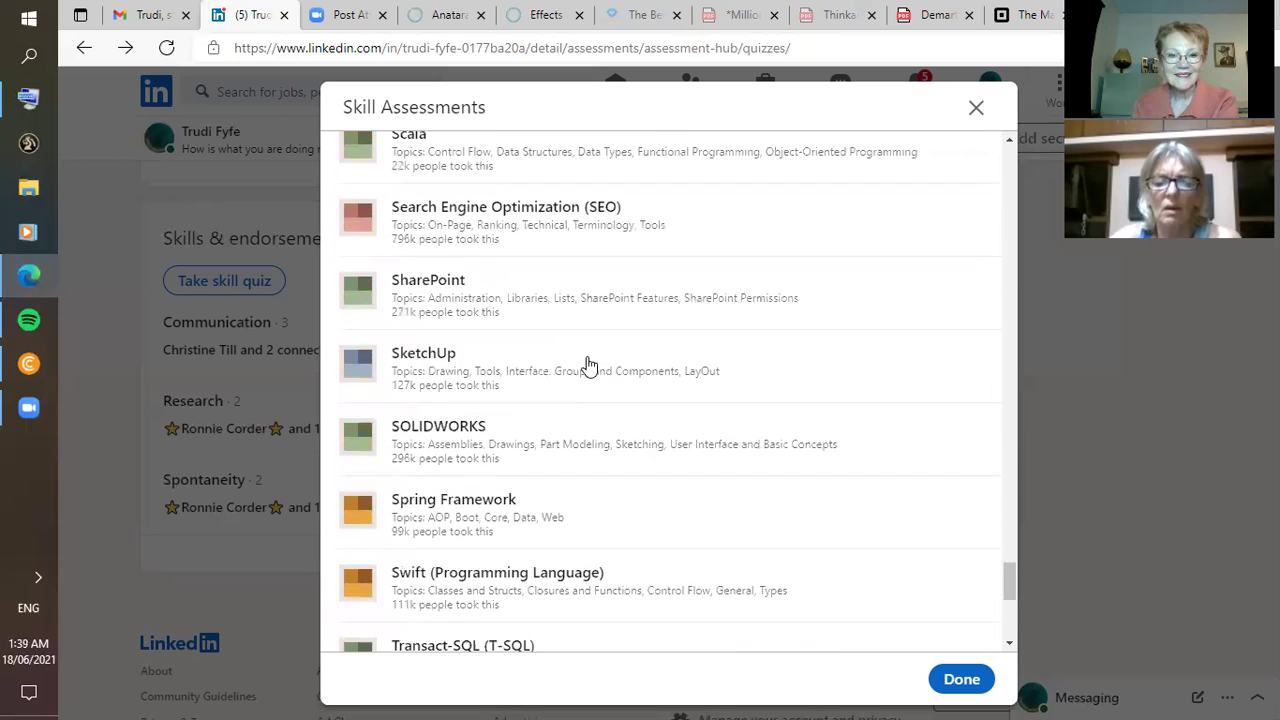
left_click(975, 110)
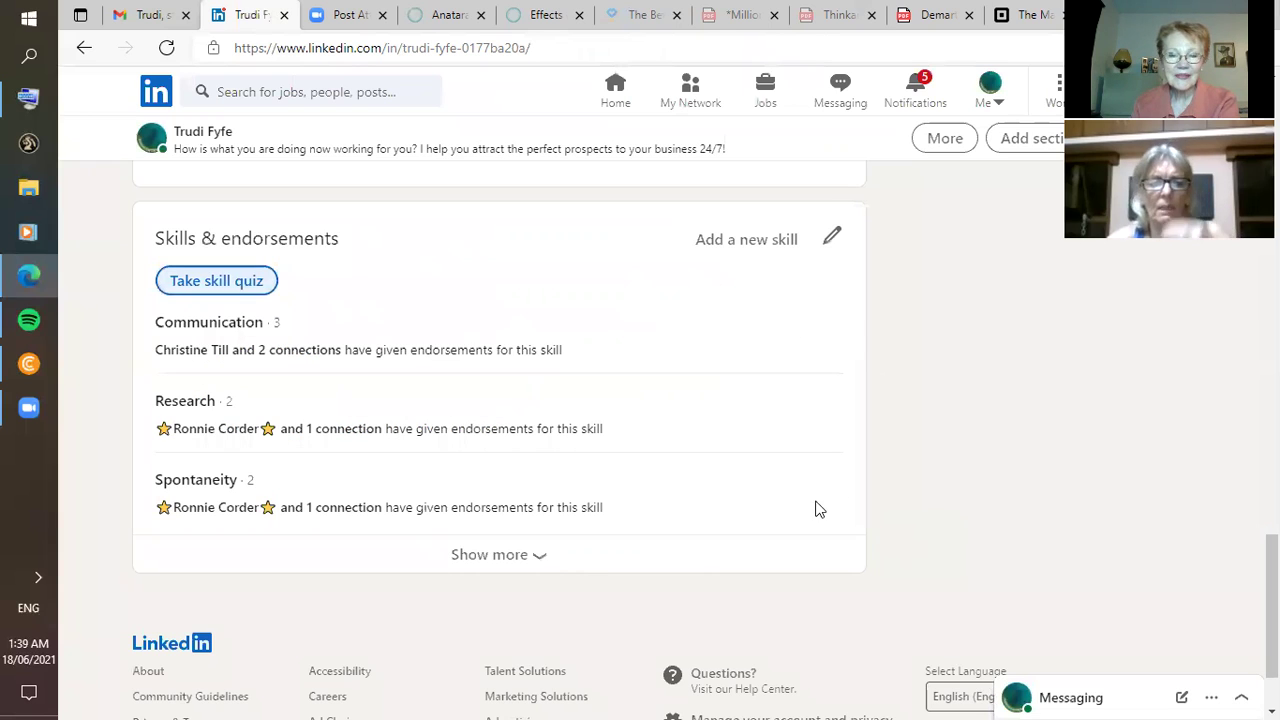
- Add the suggested skills Problem Solving, Customer Service, Leadership, Training and Sales to the profile and save them
scroll(808, 440, "up", 1)
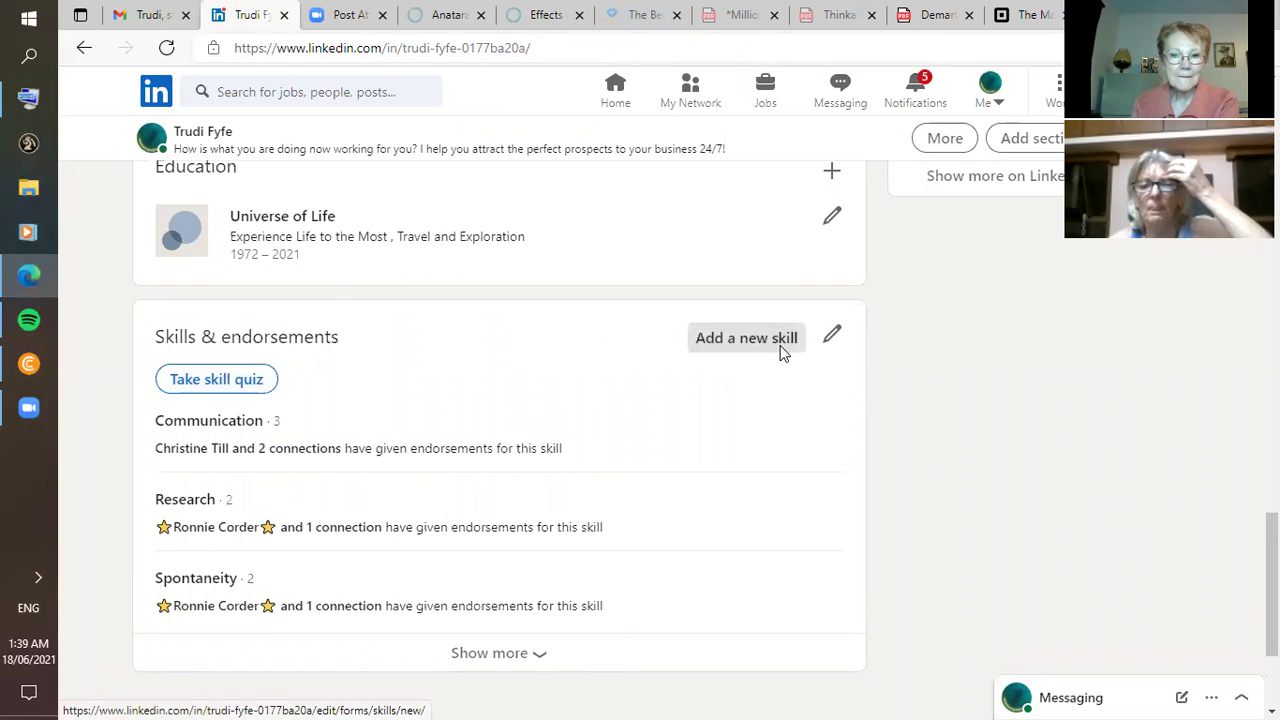
left_click(782, 352)
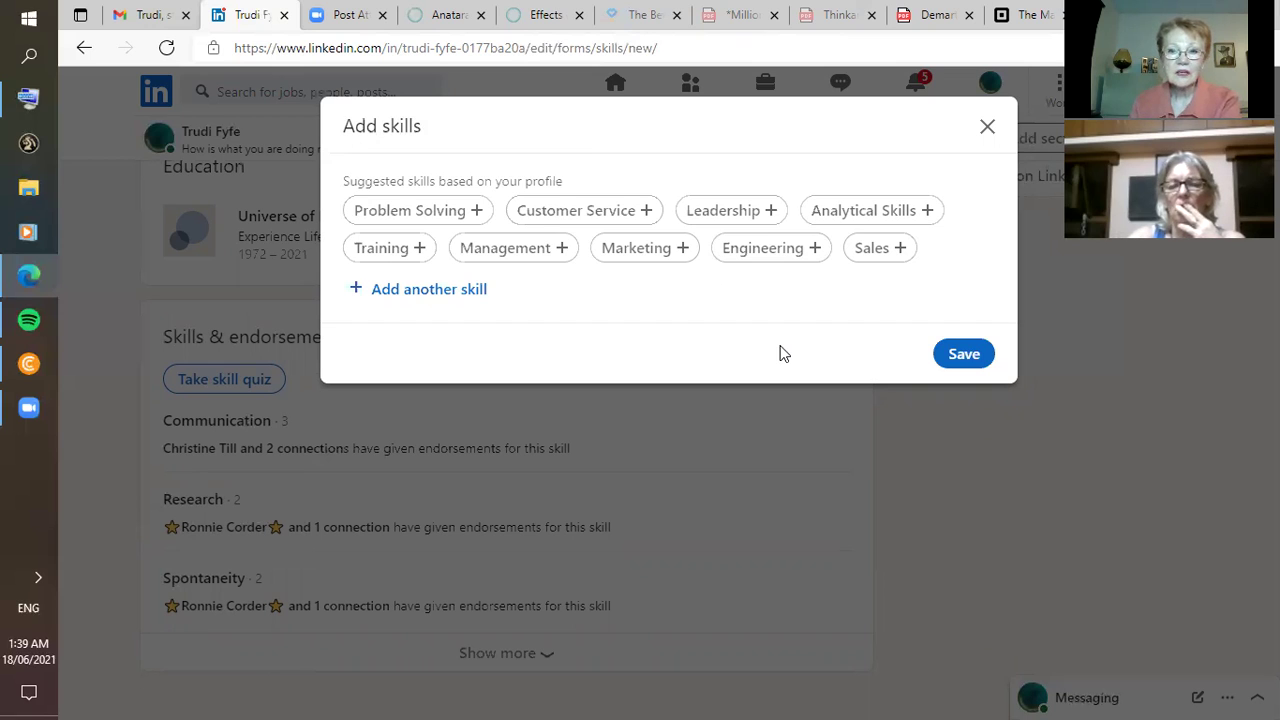
left_click(463, 218)
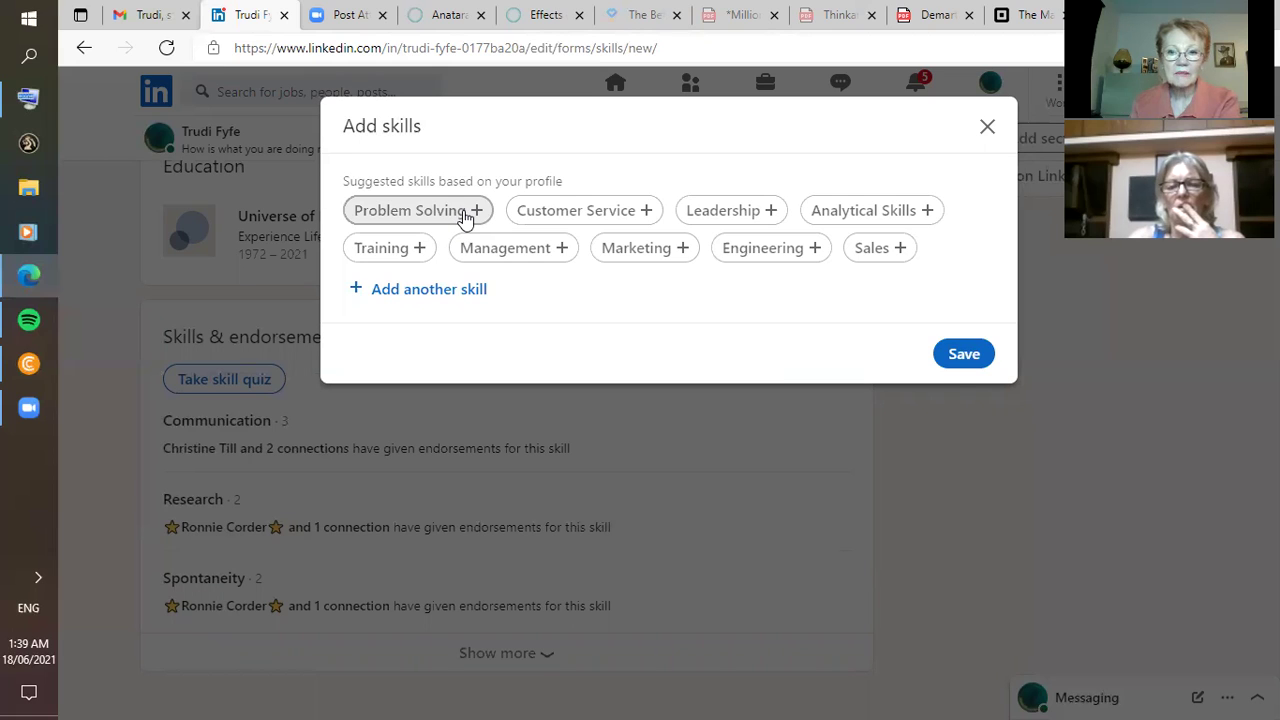
left_click(625, 218)
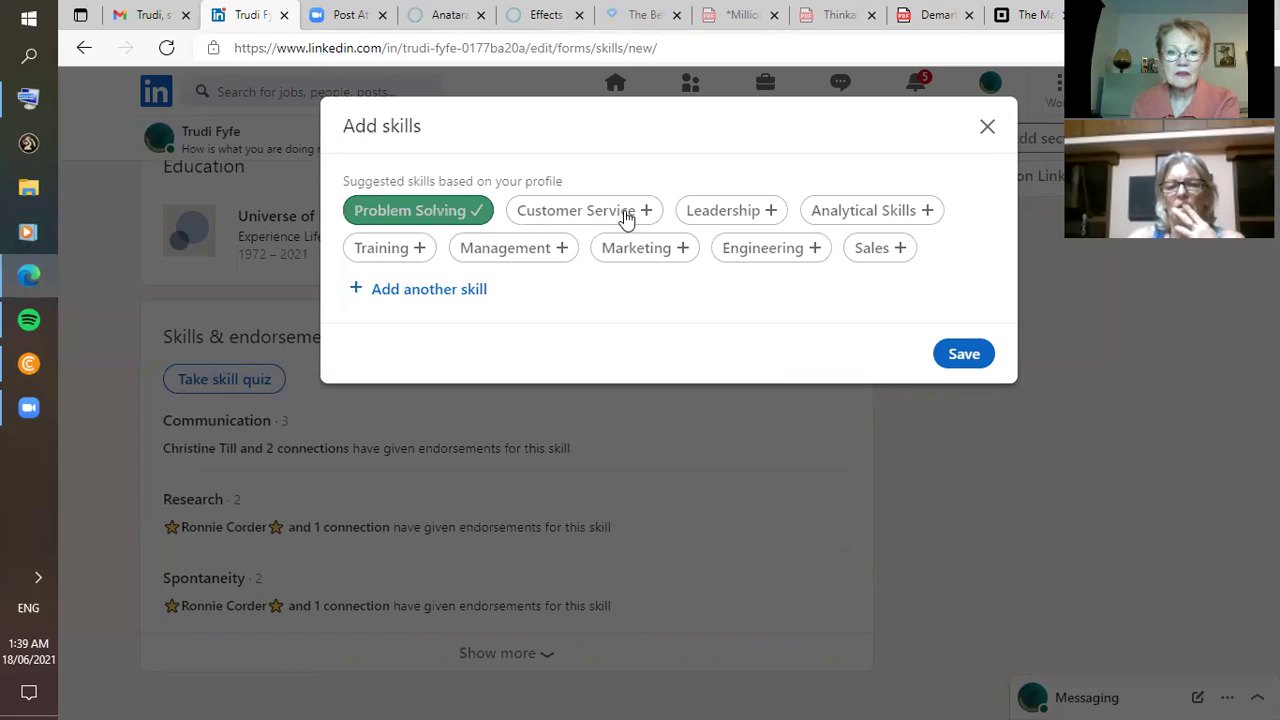
left_click(755, 212)
left_click(400, 250)
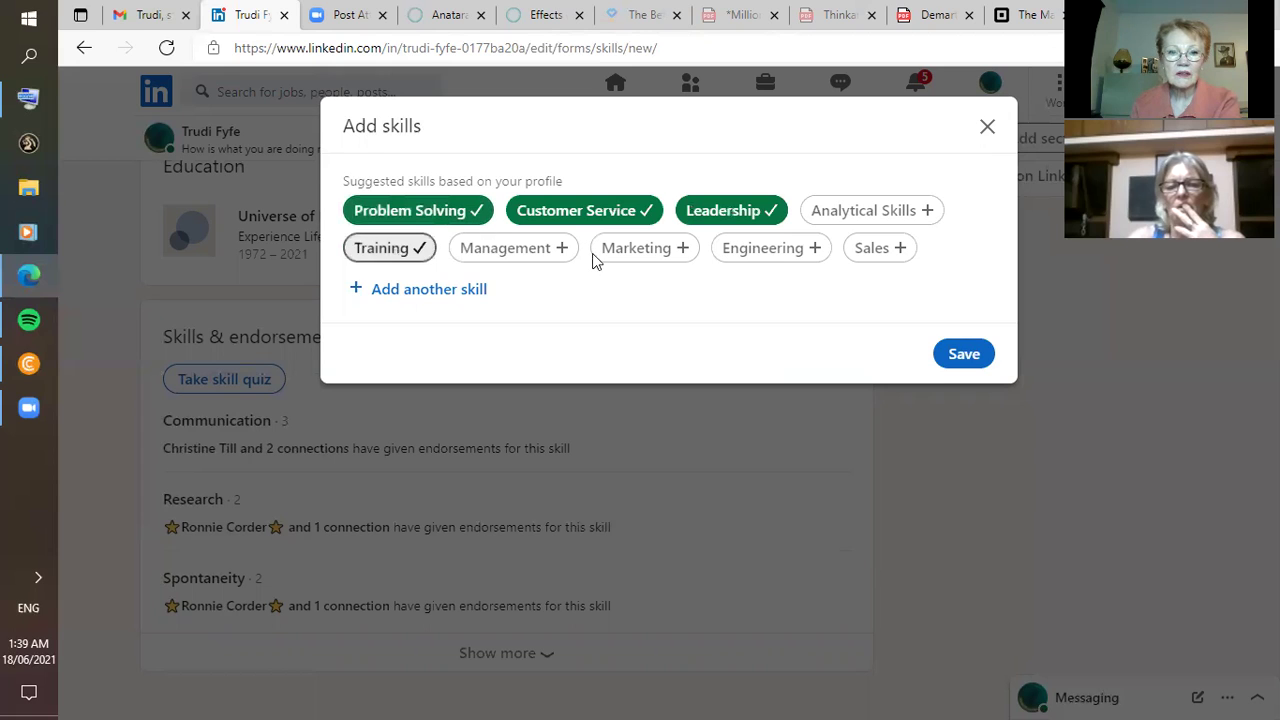
left_click(890, 249)
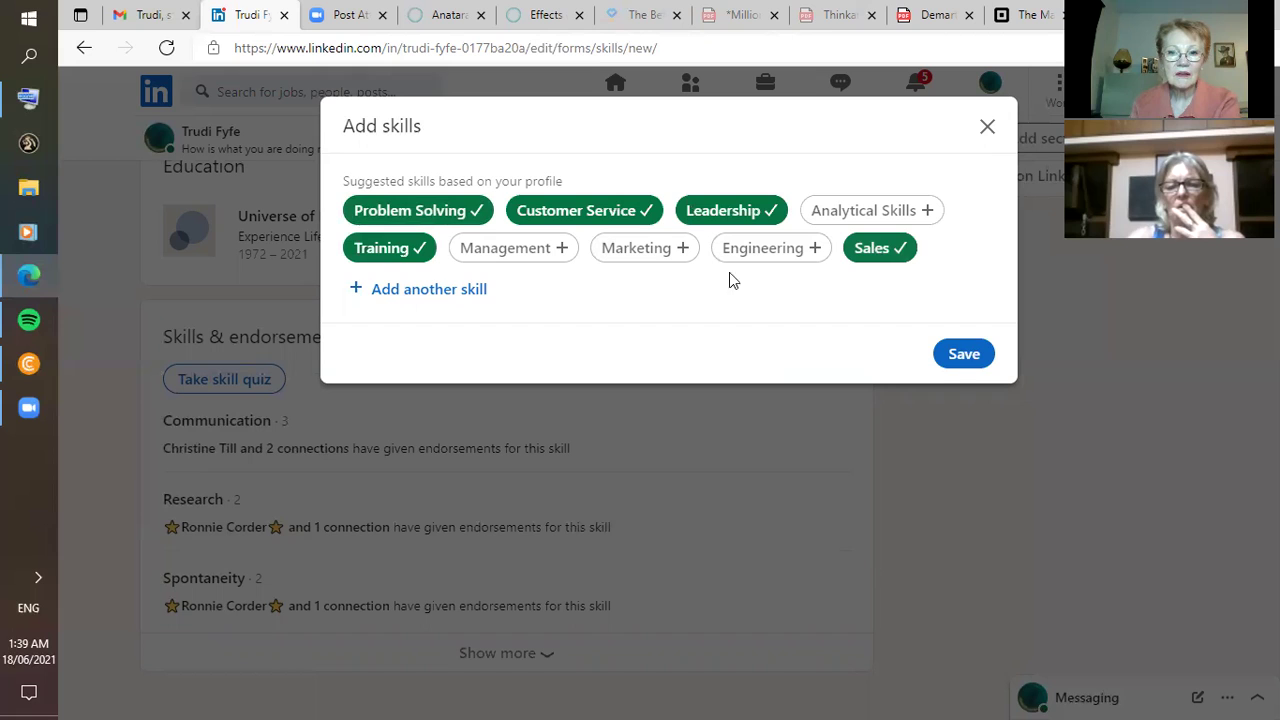
left_click(957, 356)
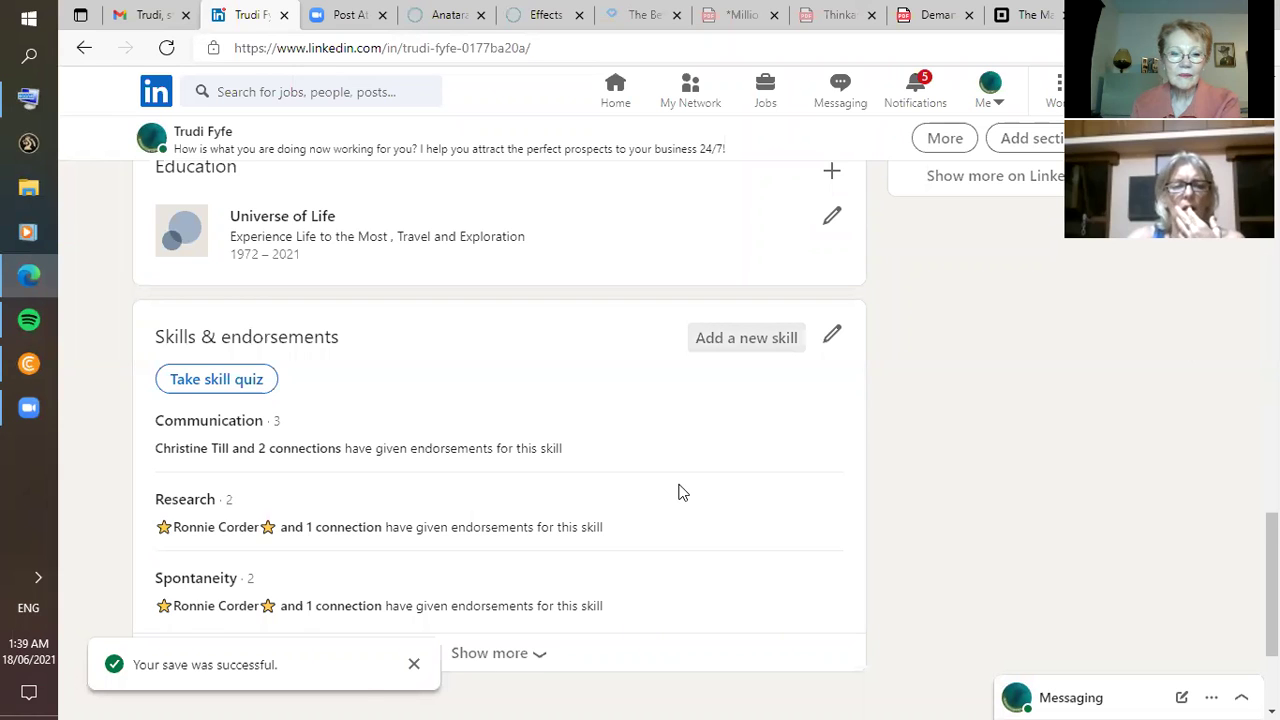
- Expand Skills & endorsements to review the skills listed under Industry Knowledge, Interpersonal Skills and Other Skills
scroll(678, 492, "down", 2)
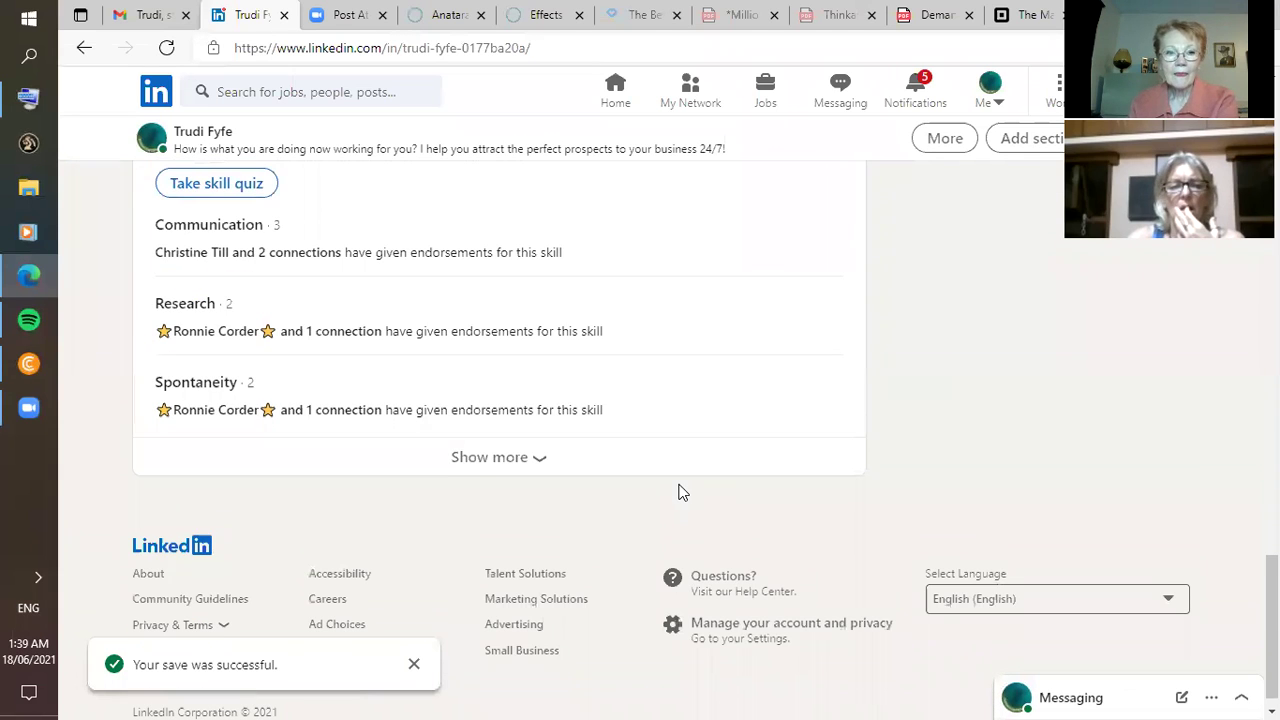
scroll(678, 492, "up", 2)
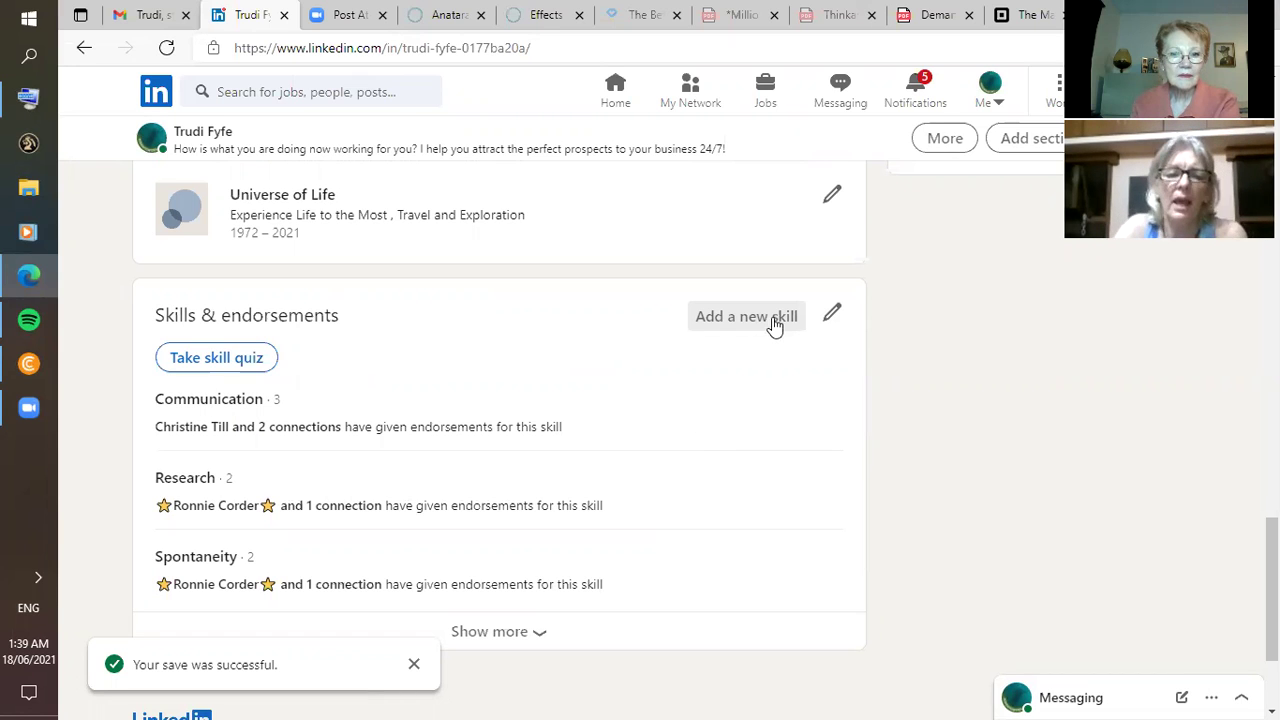
scroll(551, 410, "down", 2)
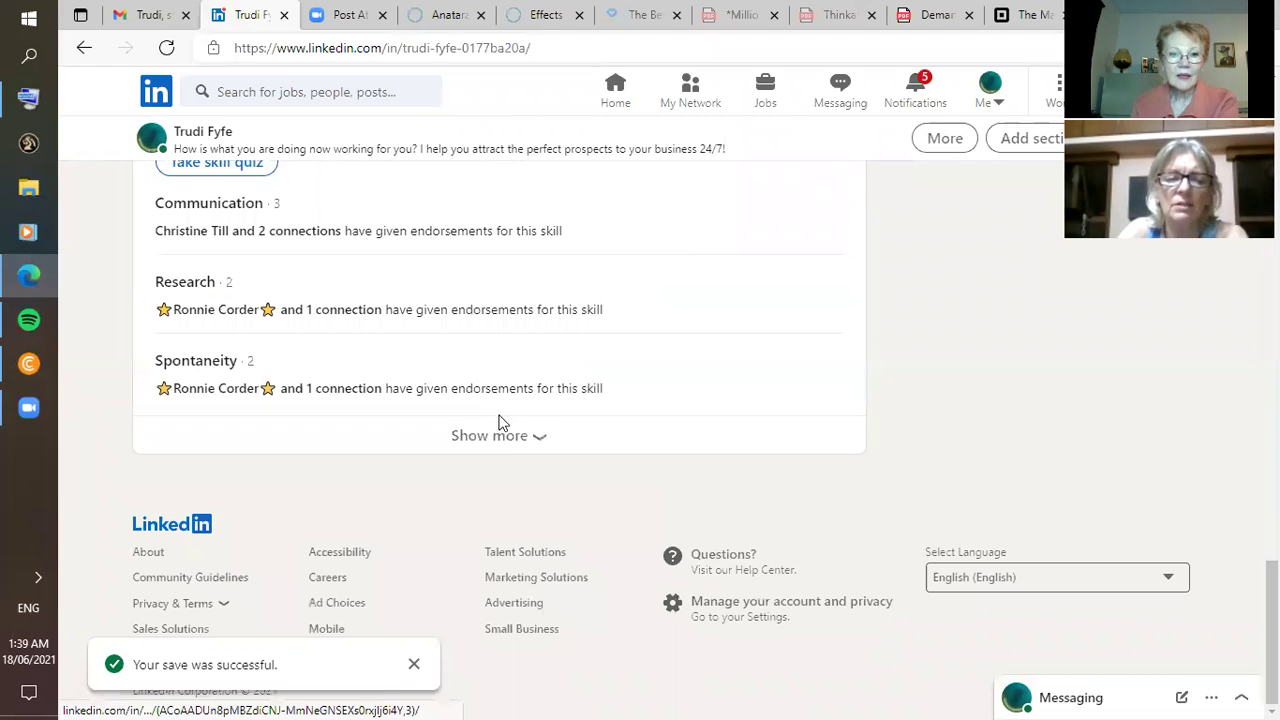
left_click(503, 436)
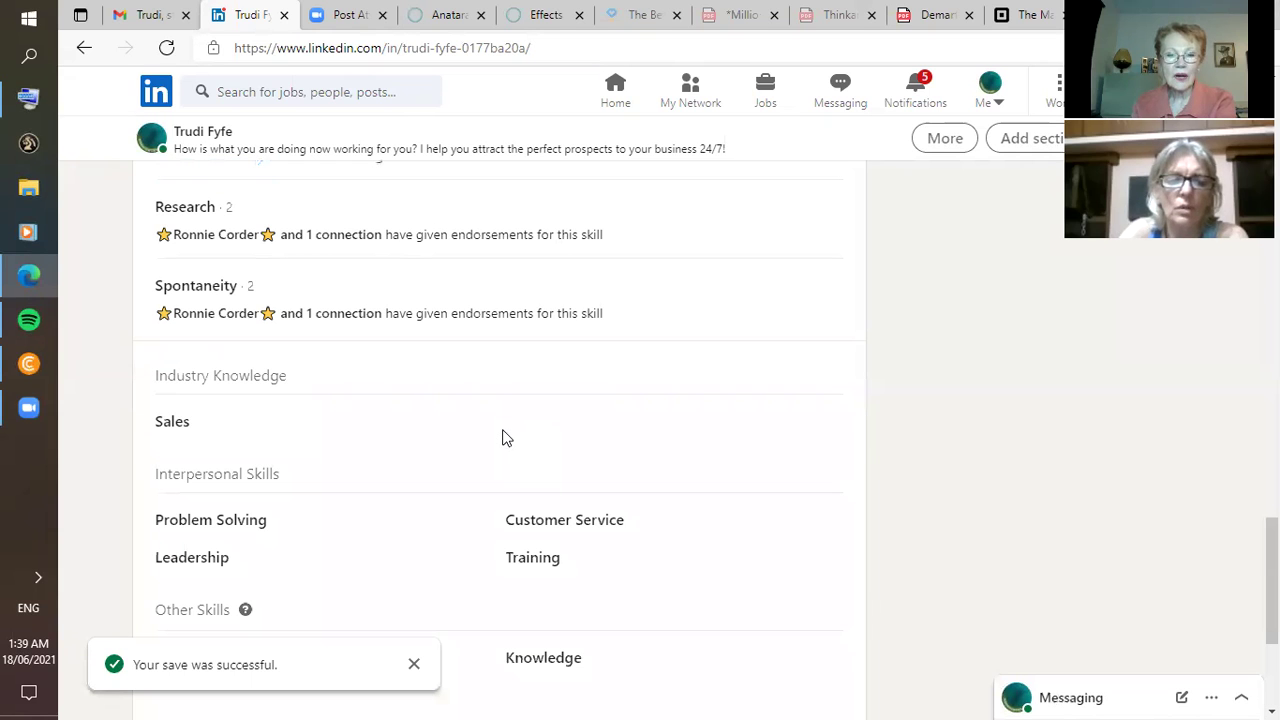
scroll(505, 438, "down", 2)
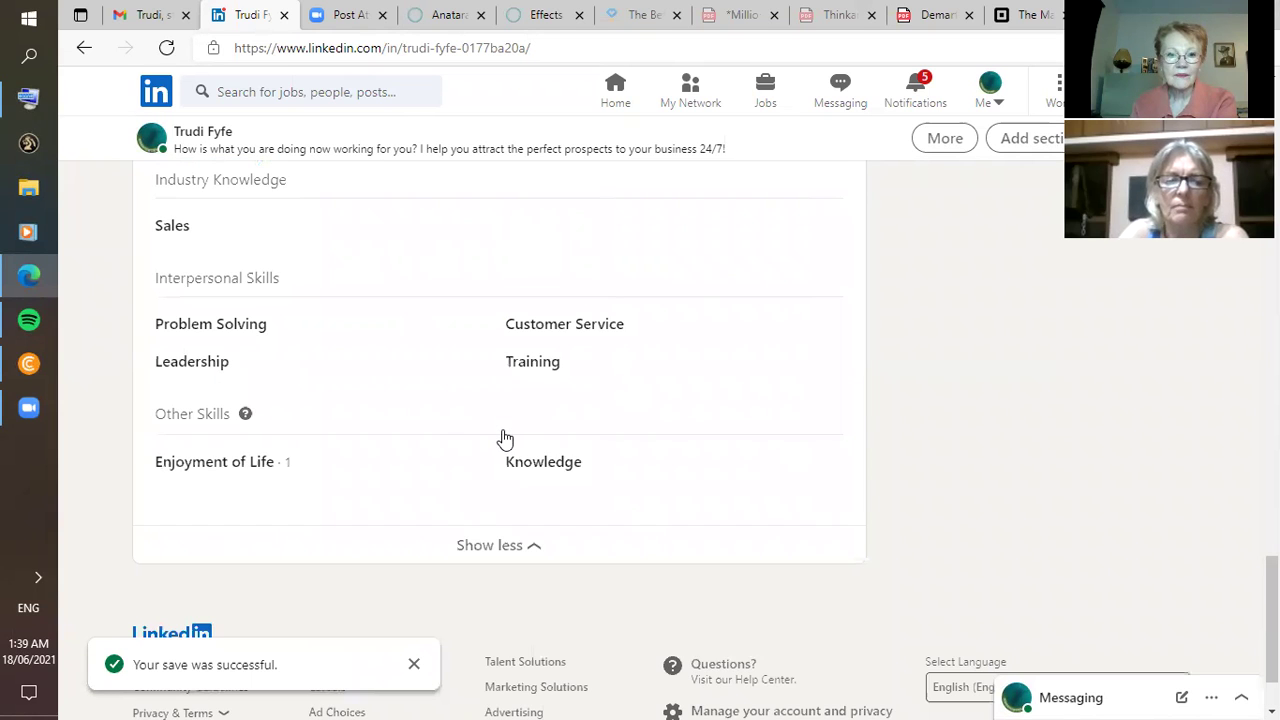
- View the people who endorsed the Communication skill and close their list without changing their visibility
scroll(502, 437, "up", 4)
scroll(502, 437, "up", 6)
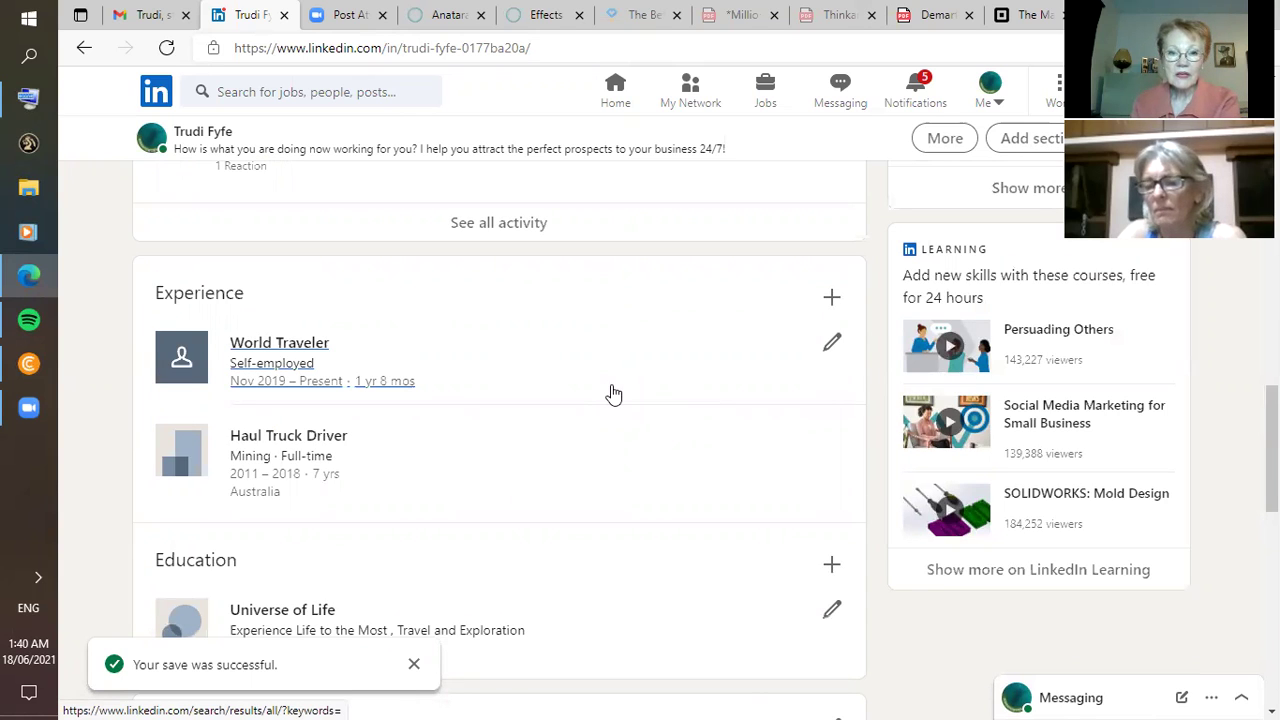
scroll(614, 393, "down", 2)
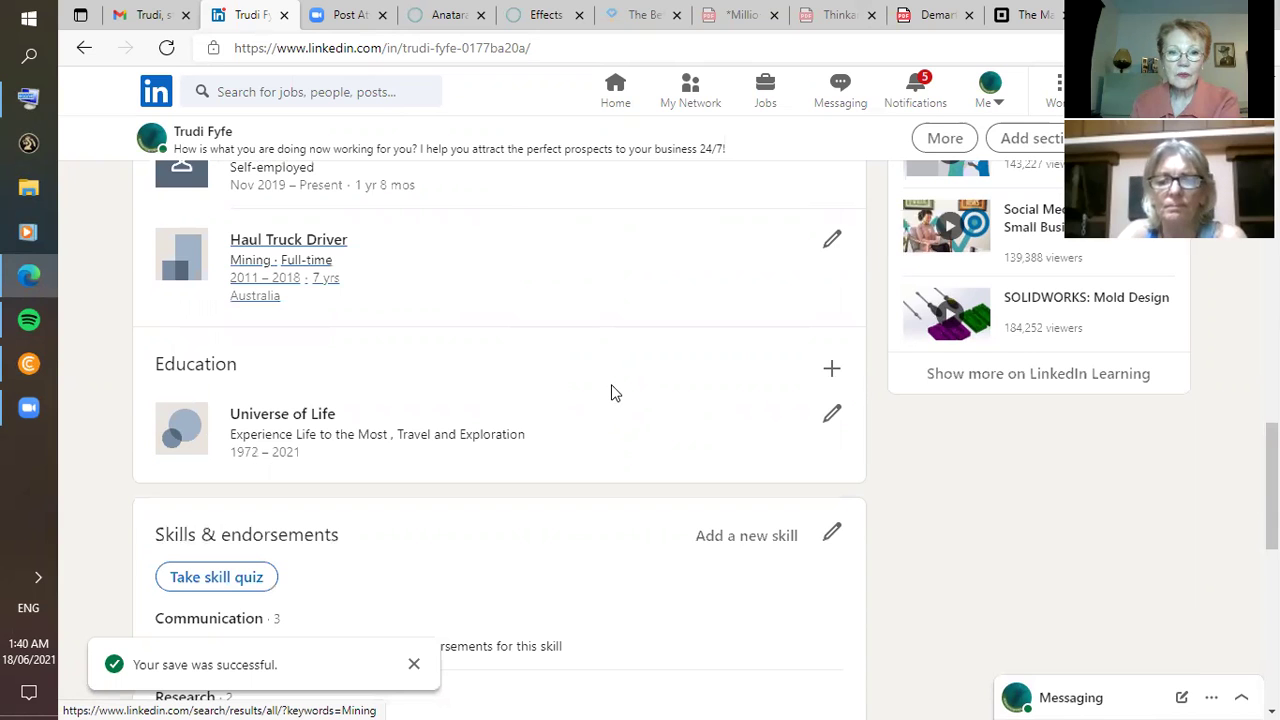
scroll(614, 393, "down", 1)
scroll(614, 393, "down", 1)
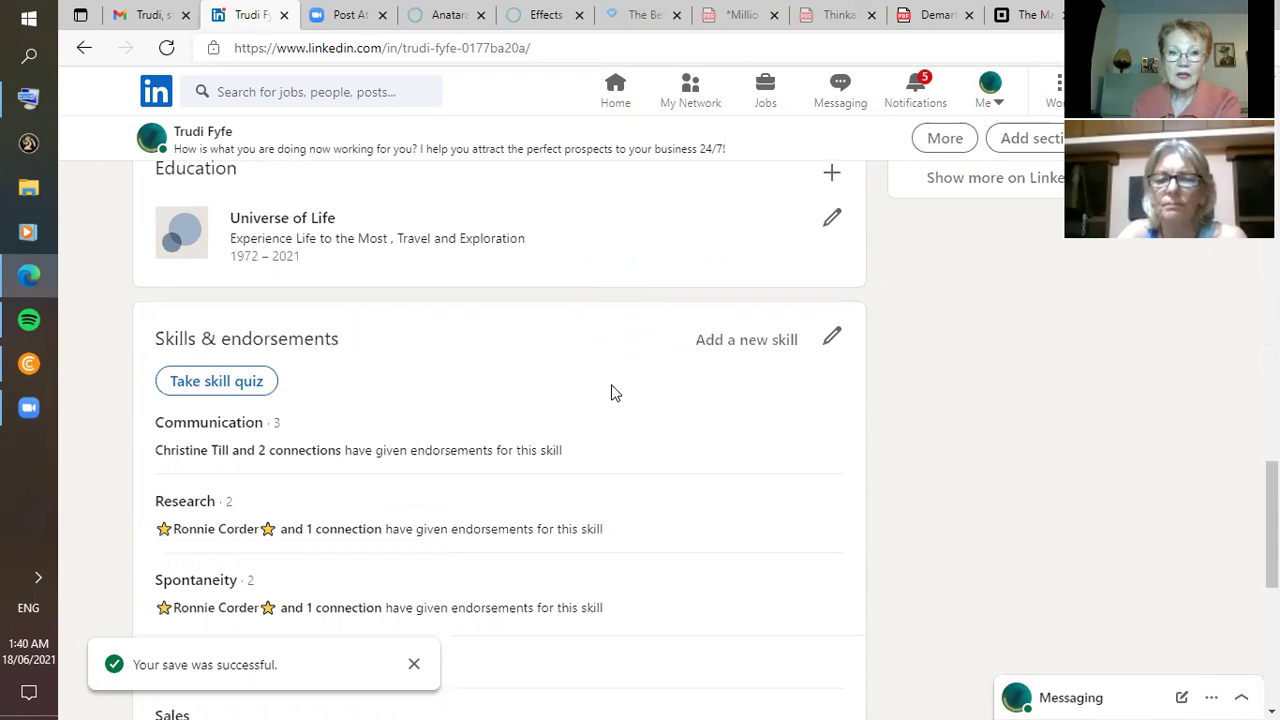
scroll(614, 393, "down", 2)
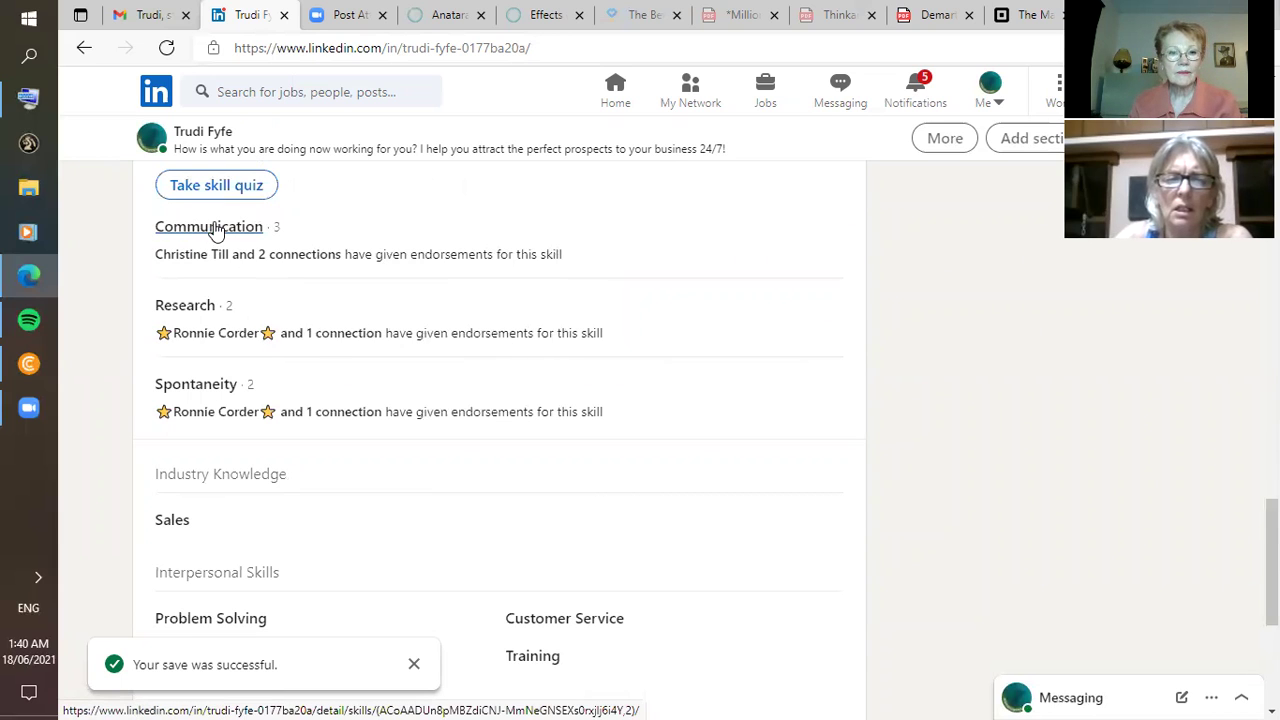
left_click(212, 232)
scroll(439, 458, "up", 10)
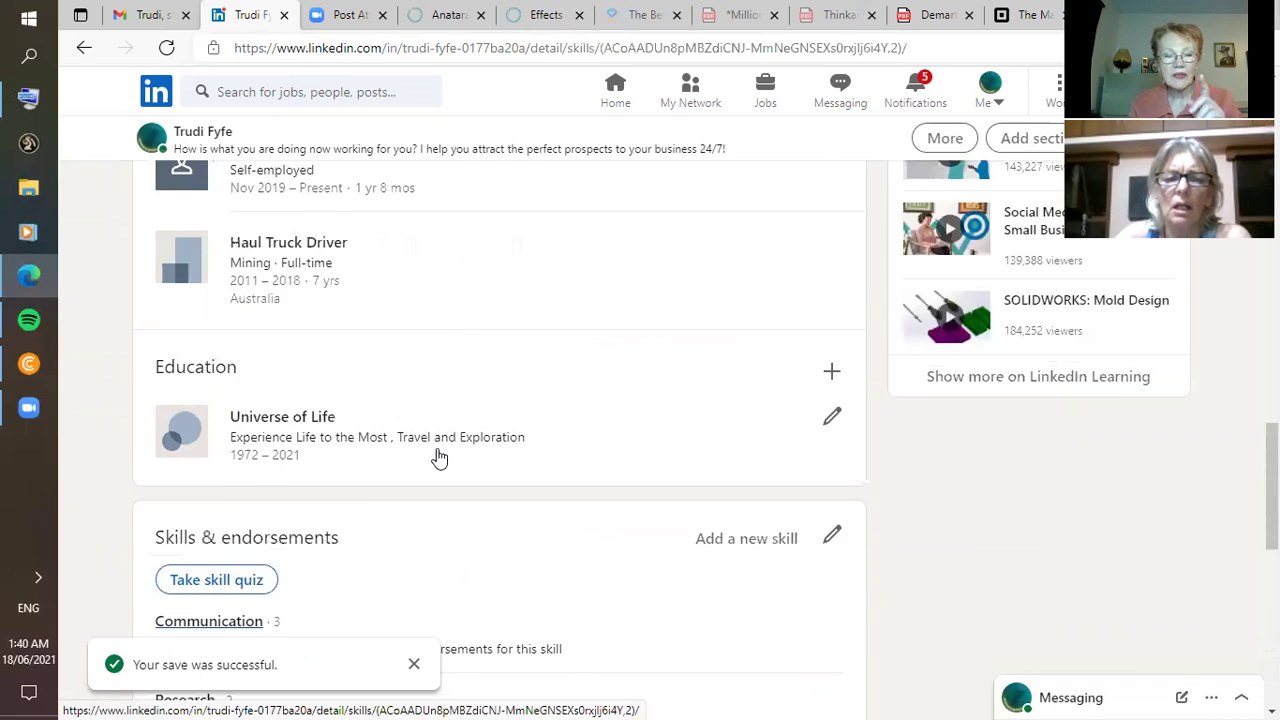
scroll(439, 458, "up", 5)
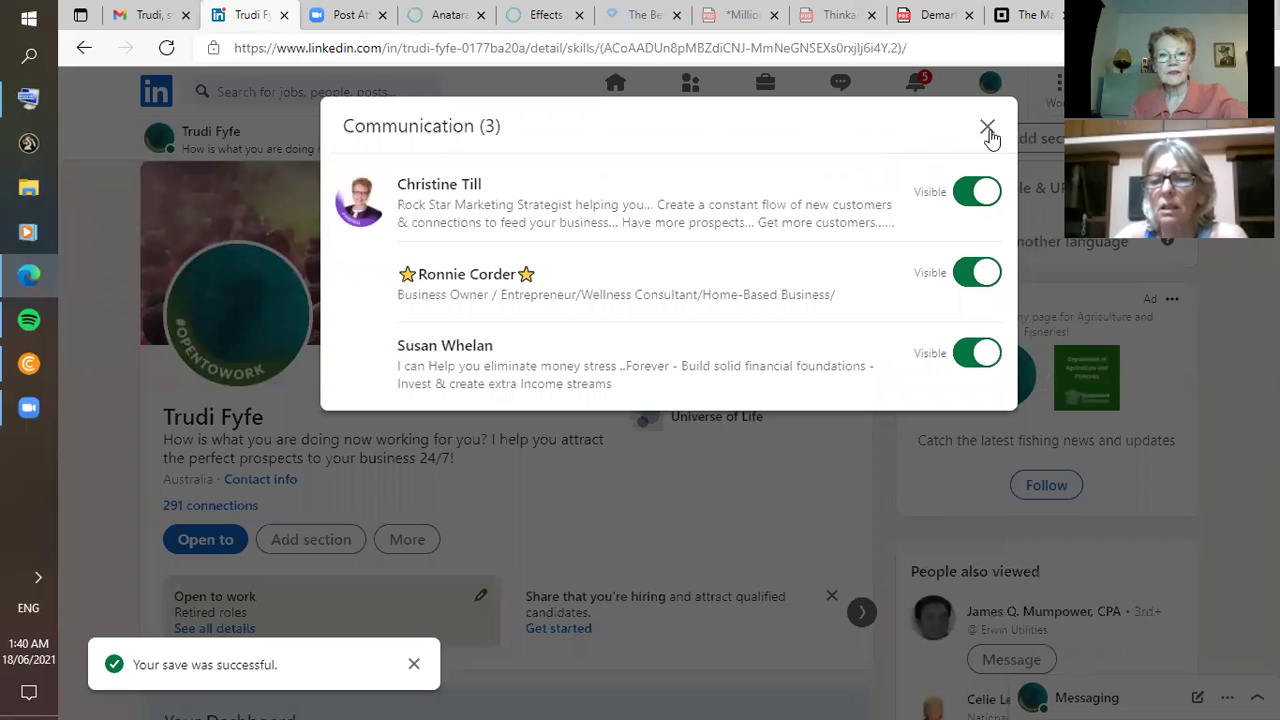
left_click(987, 126)
- Look over the profile's dashboard, About, Activity, Experience and Education sections
scroll(570, 440, "down", 3)
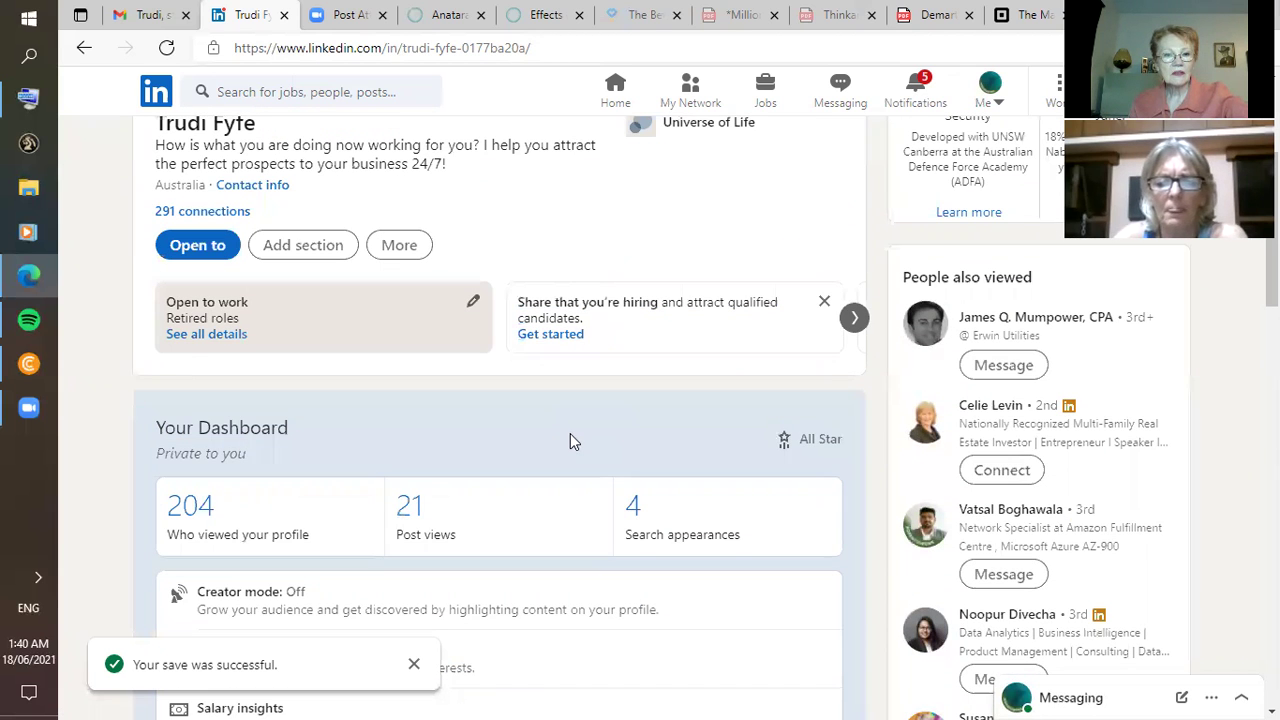
scroll(570, 440, "down", 4)
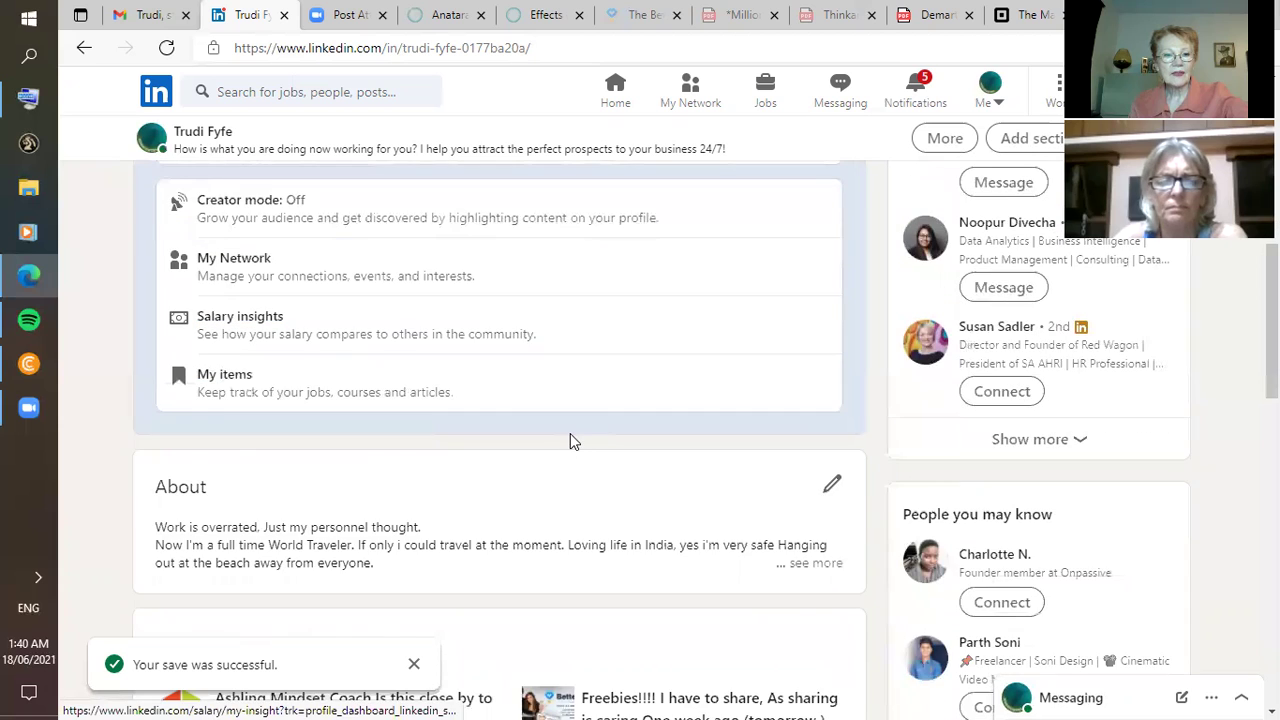
scroll(570, 440, "down", 5)
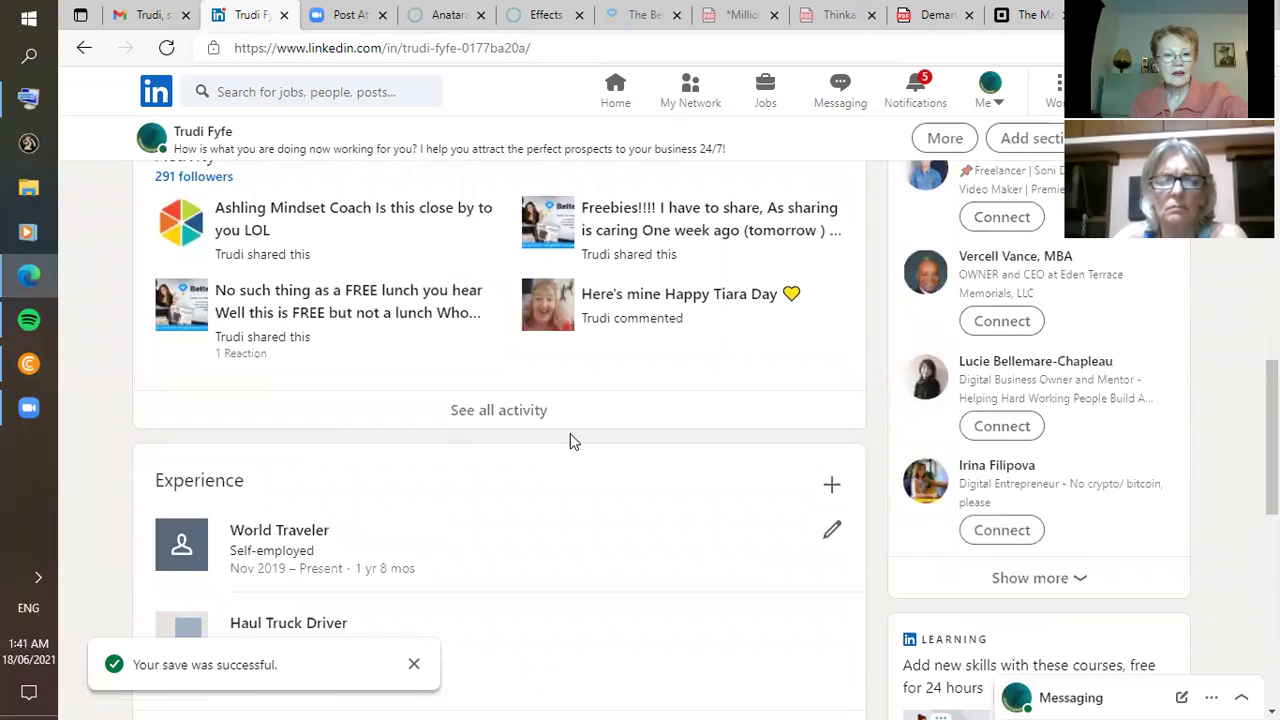
scroll(570, 440, "down", 2)
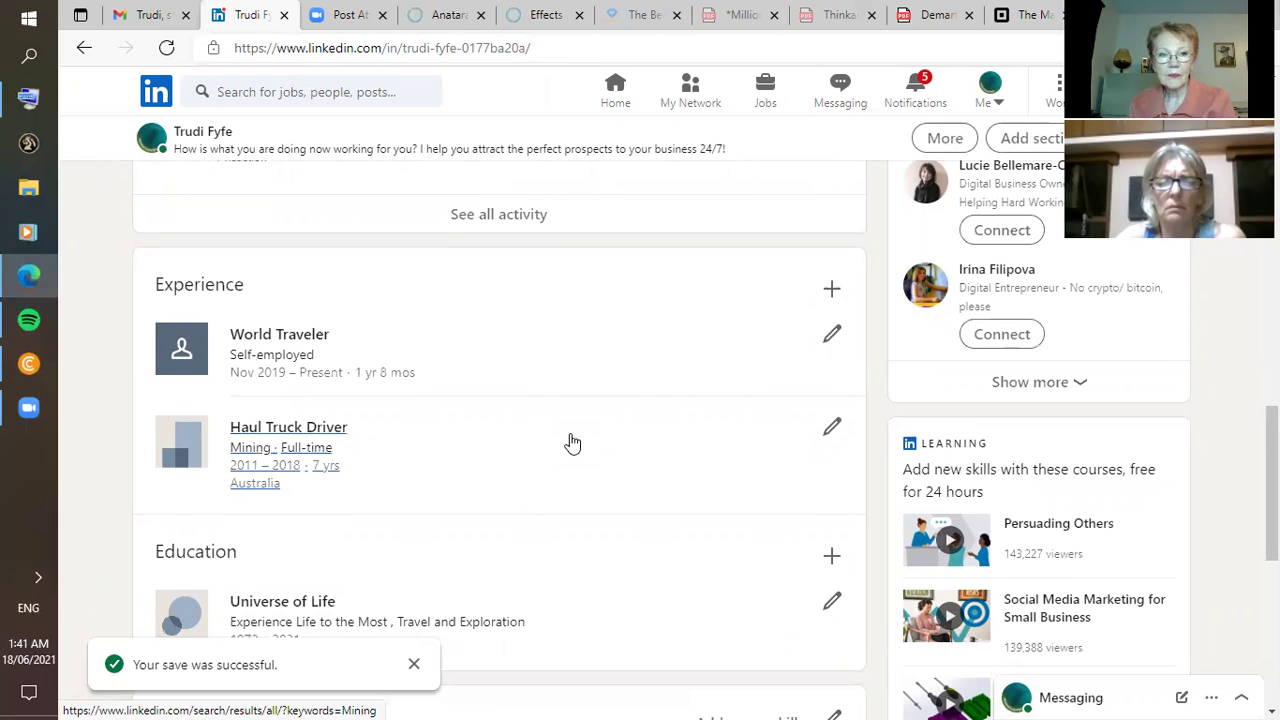
scroll(572, 443, "down", 1)
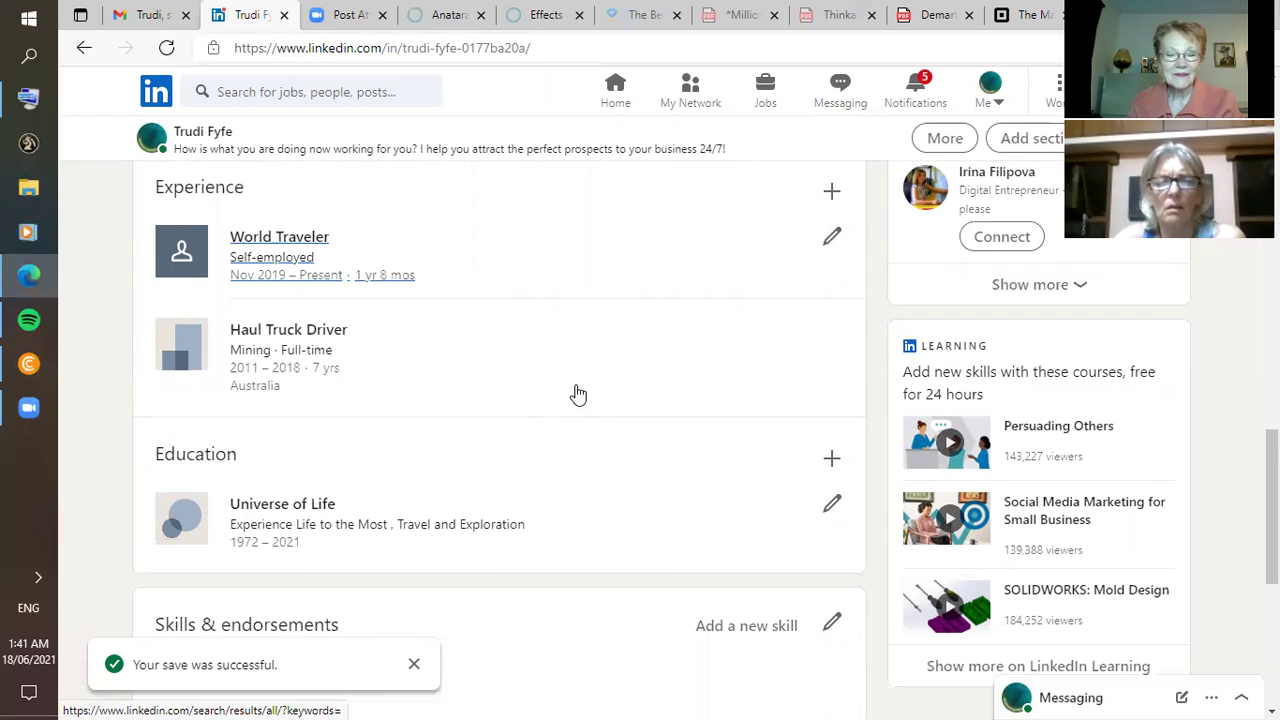
scroll(574, 391, "up", 1)
scroll(574, 391, "down", 2)
scroll(578, 393, "up", 1)
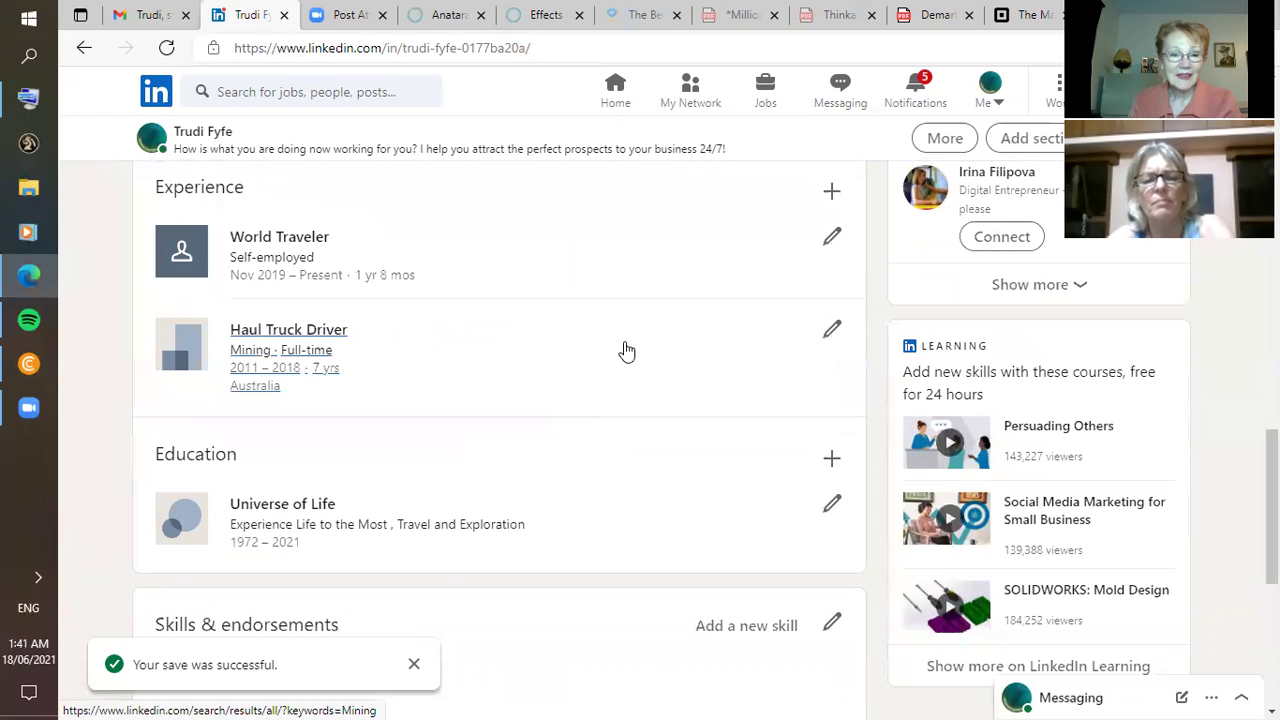
- Open the World Traveler experience for editing and examine its fields from Title to Description and Media
left_click(836, 243)
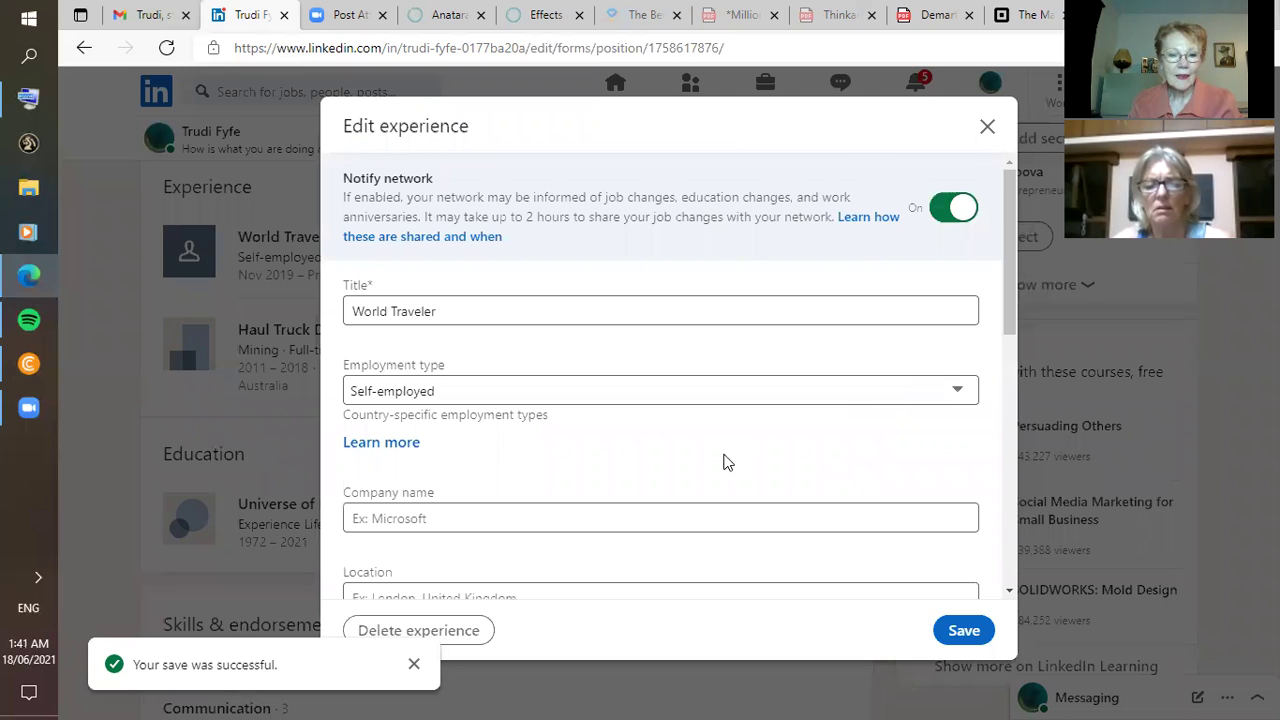
scroll(725, 456, "down", 2)
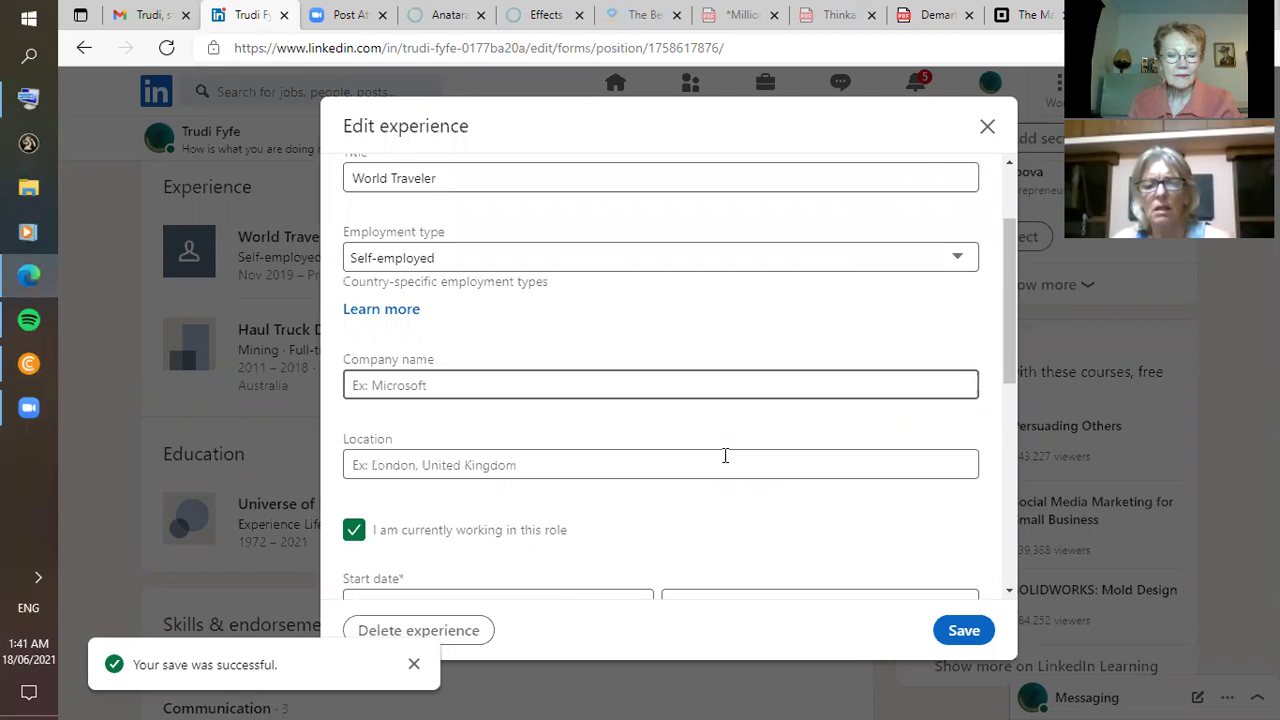
scroll(725, 456, "down", 2)
scroll(727, 460, "down", 2)
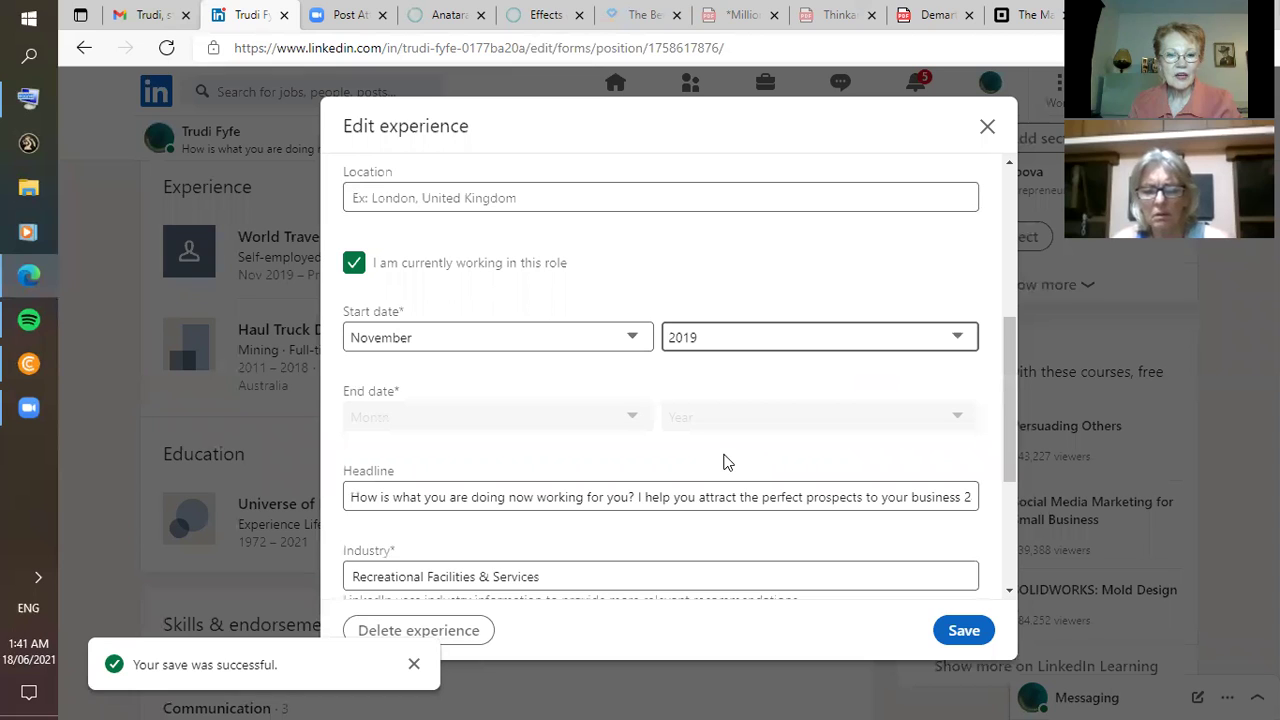
scroll(726, 462, "down", 1)
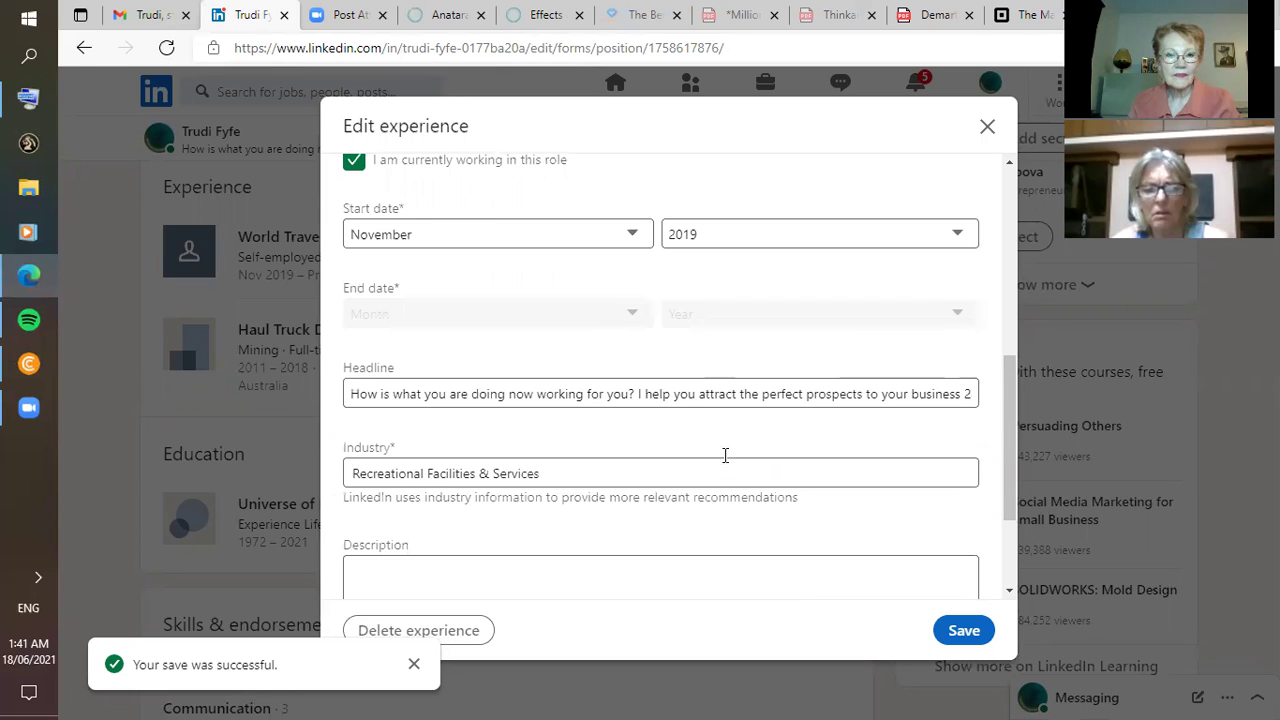
scroll(725, 456, "down", 2)
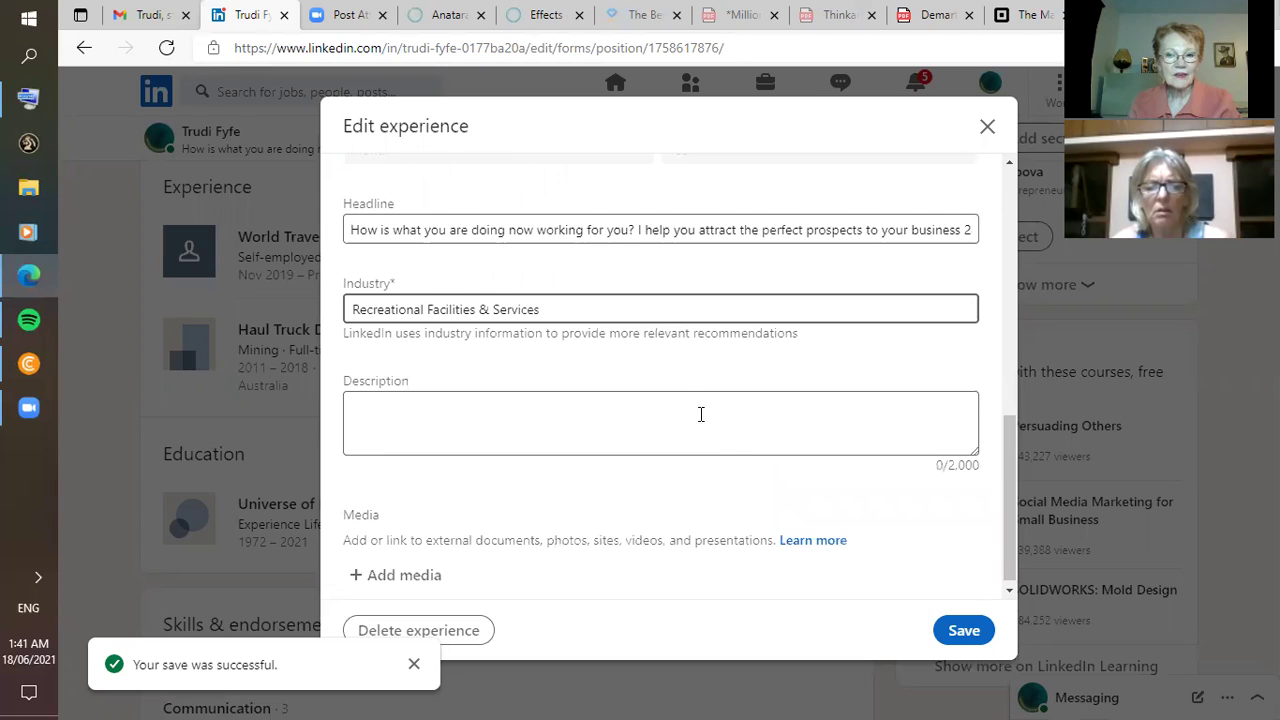
scroll(686, 344, "down", 1)
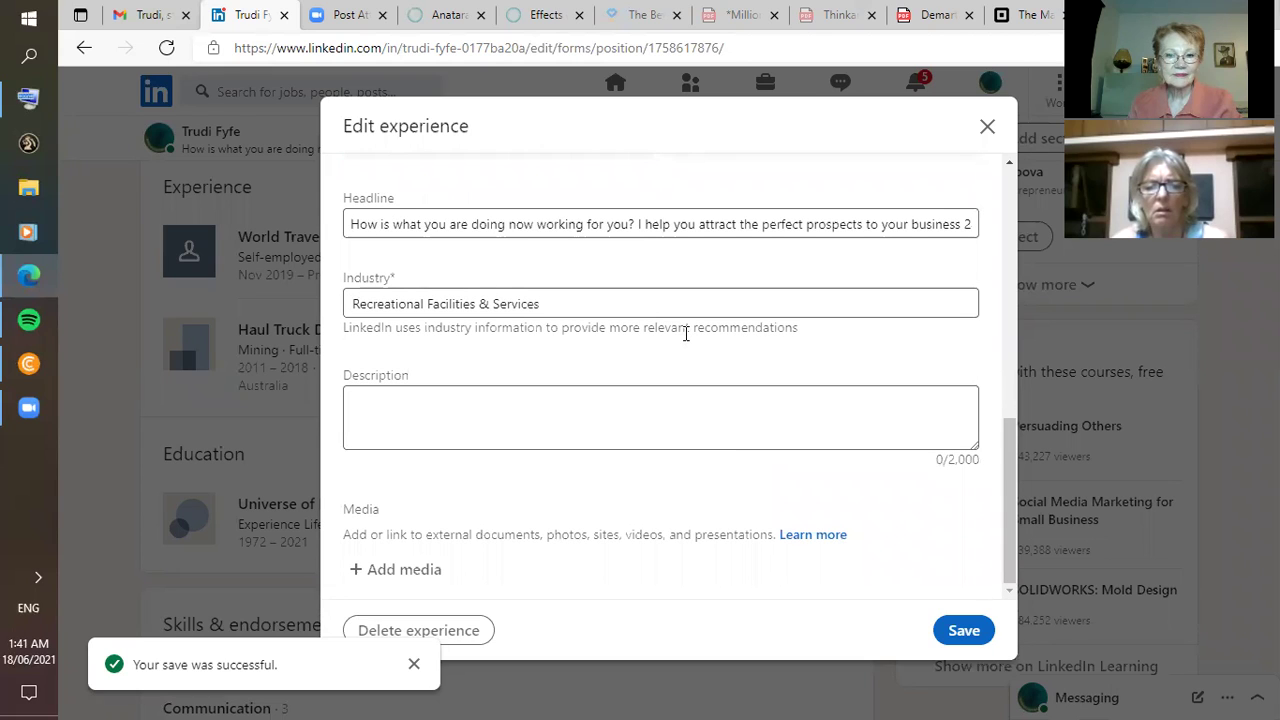
- Recheck the World Traveler fields from Description back to Title and close the form without saving
left_click(603, 410)
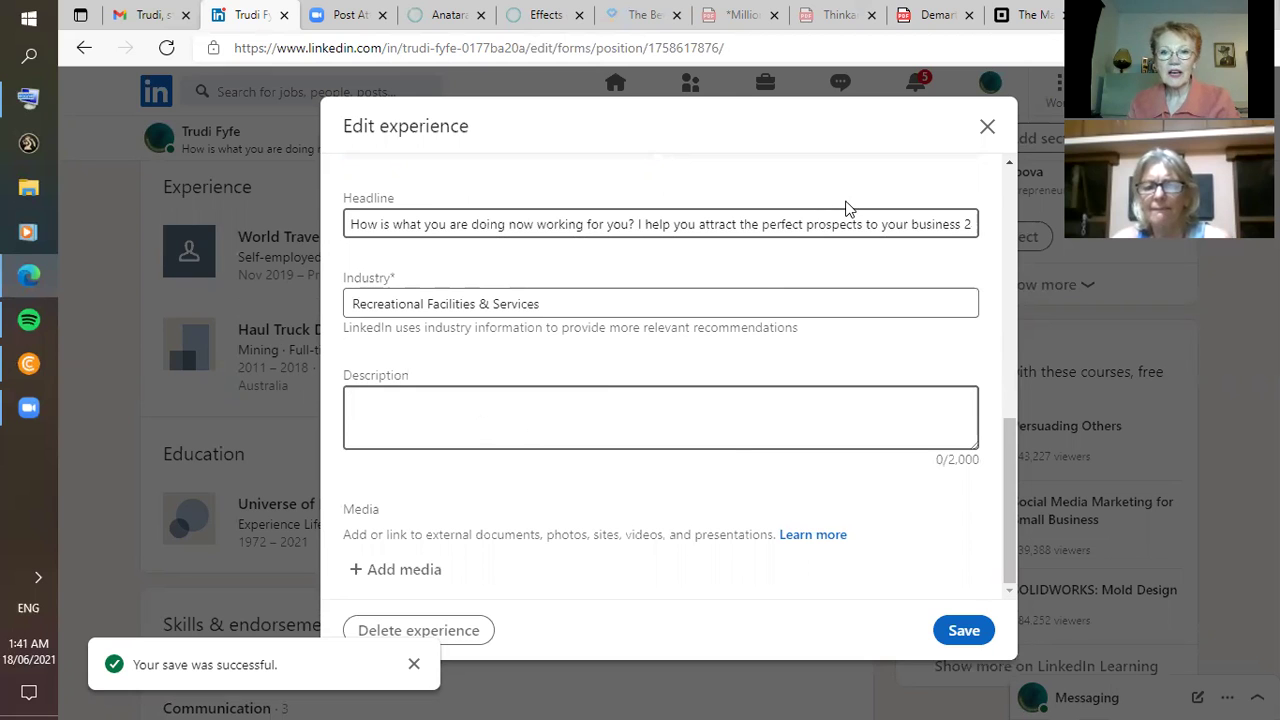
scroll(650, 350, "up", 3)
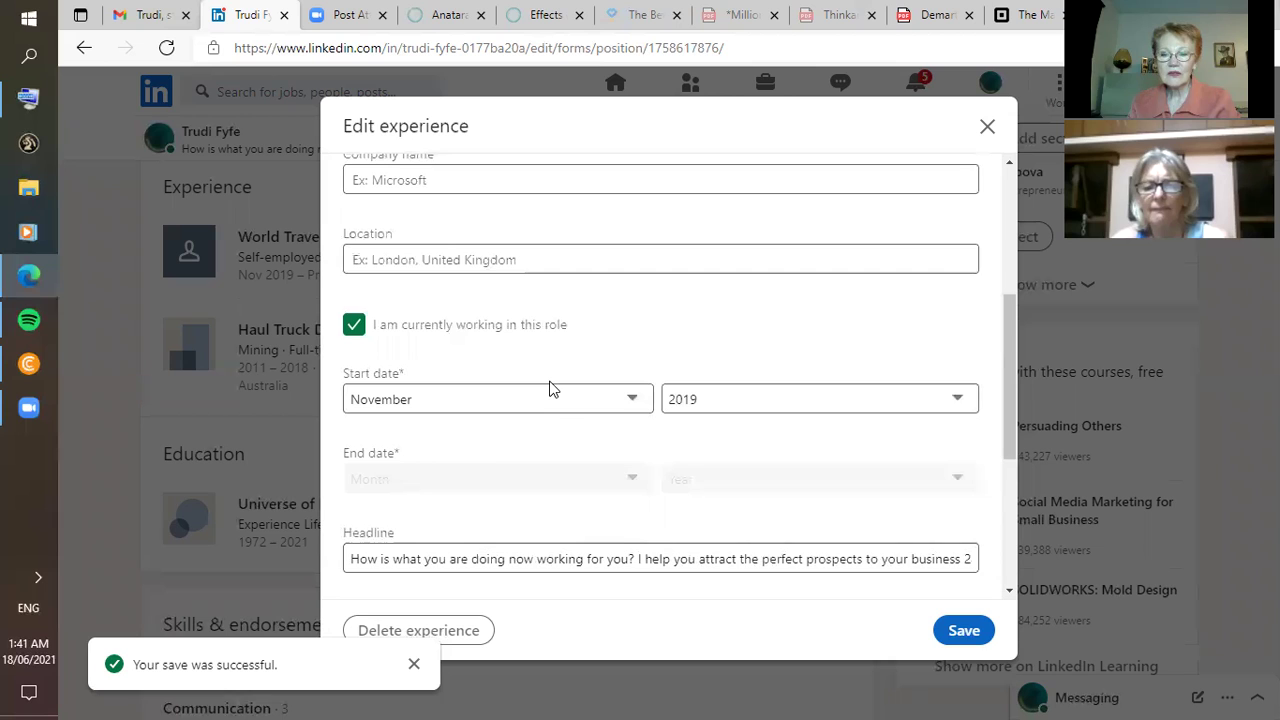
scroll(549, 389, "up", 2)
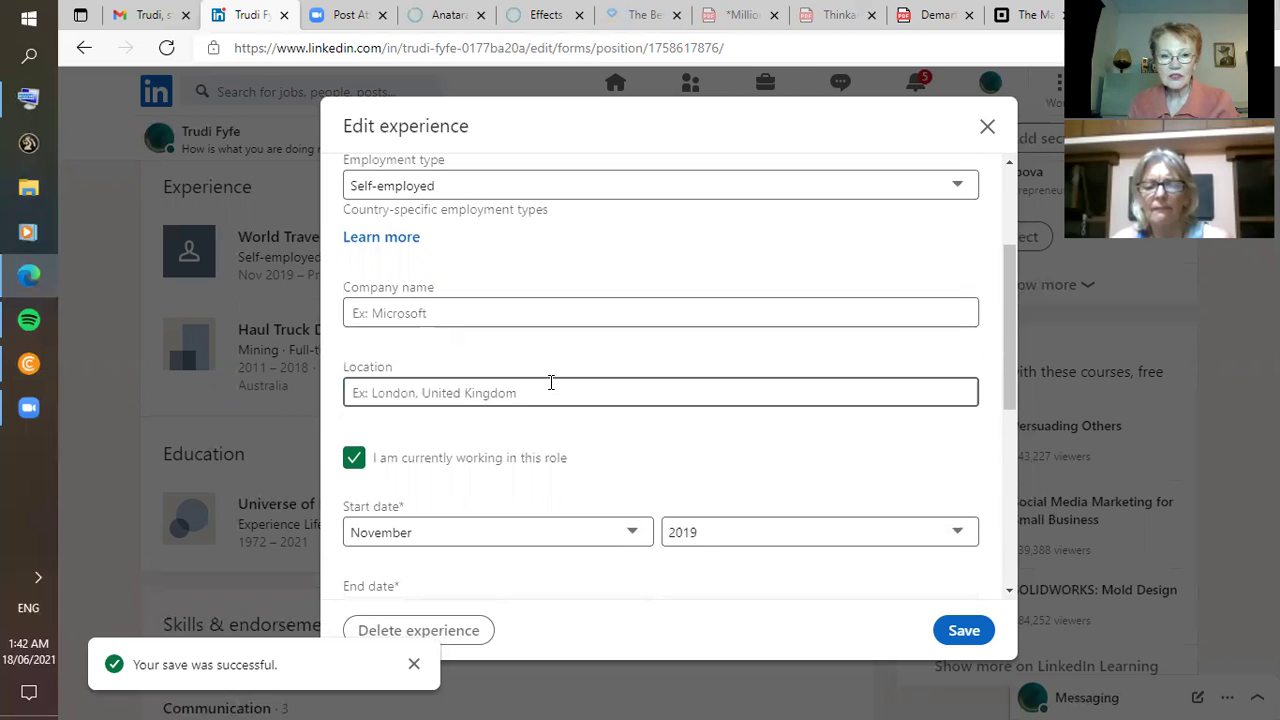
scroll(550, 382, "up", 1)
scroll(550, 380, "up", 1)
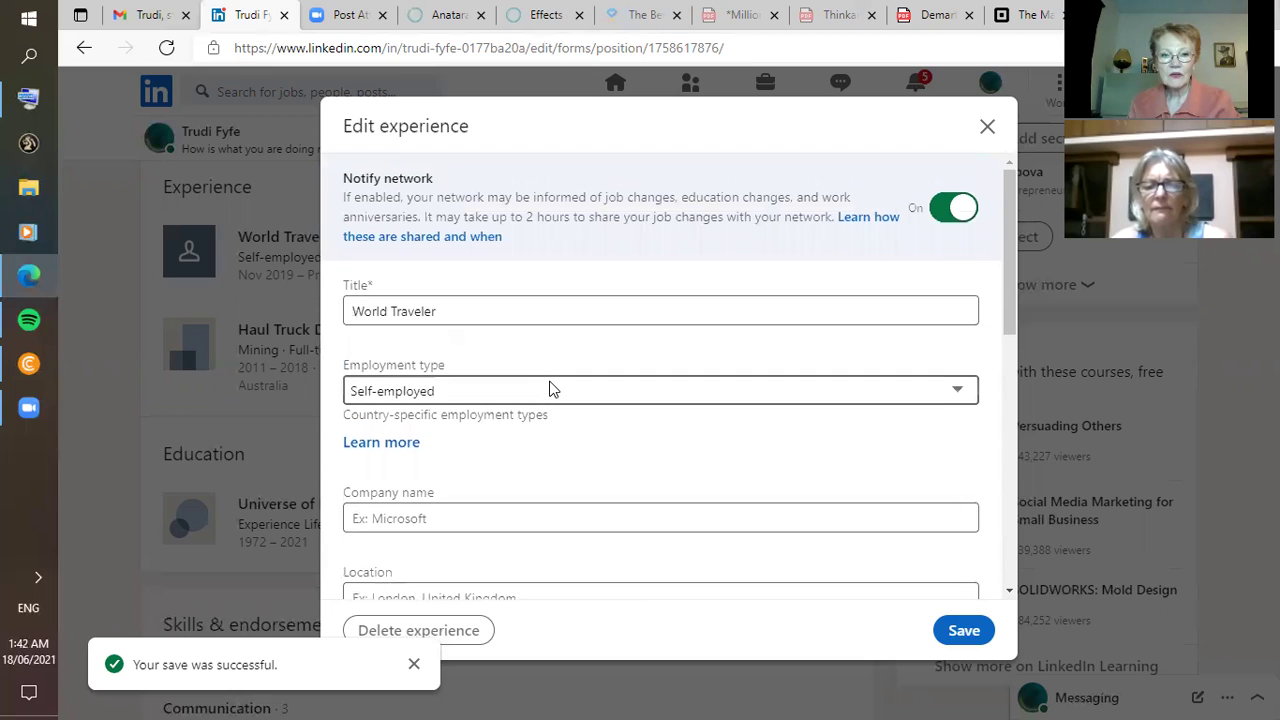
left_click(987, 130)
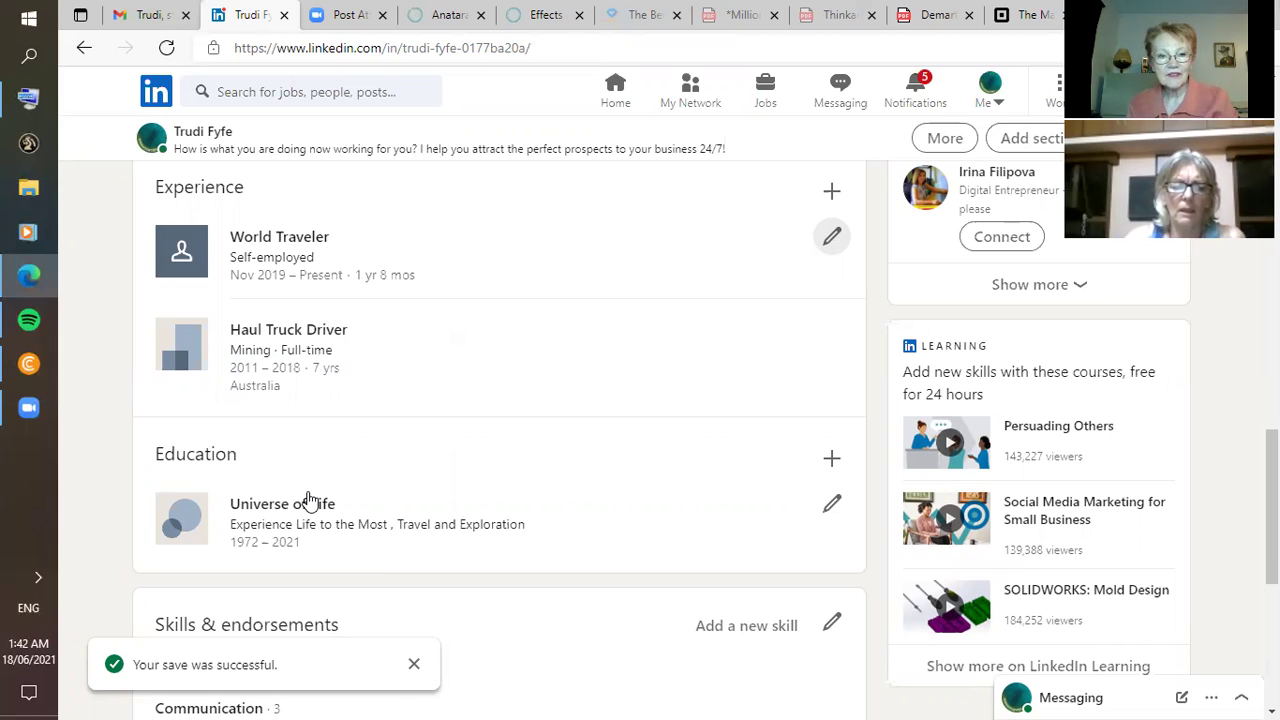
- Open the Universe of Life education entry for editing and examine its dates, Grade, Activities and societies, and Description fields
left_click(838, 507)
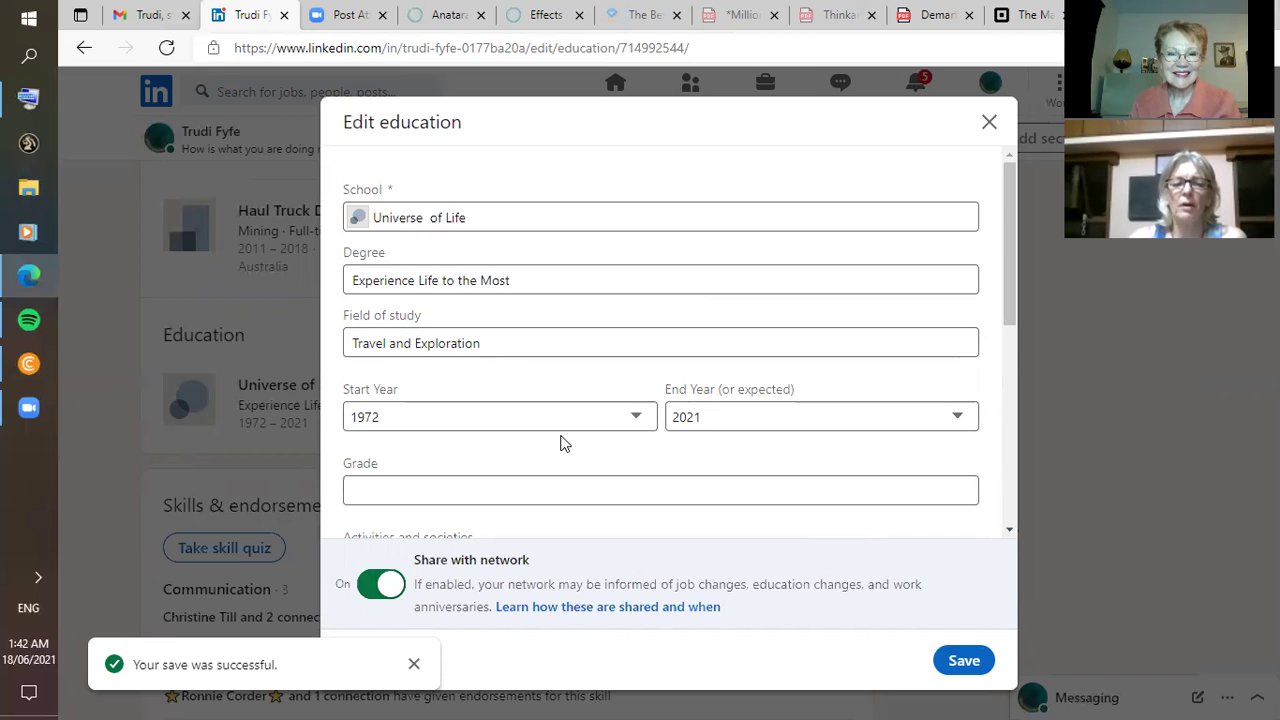
scroll(560, 443, "down", 1)
scroll(561, 440, "down", 2)
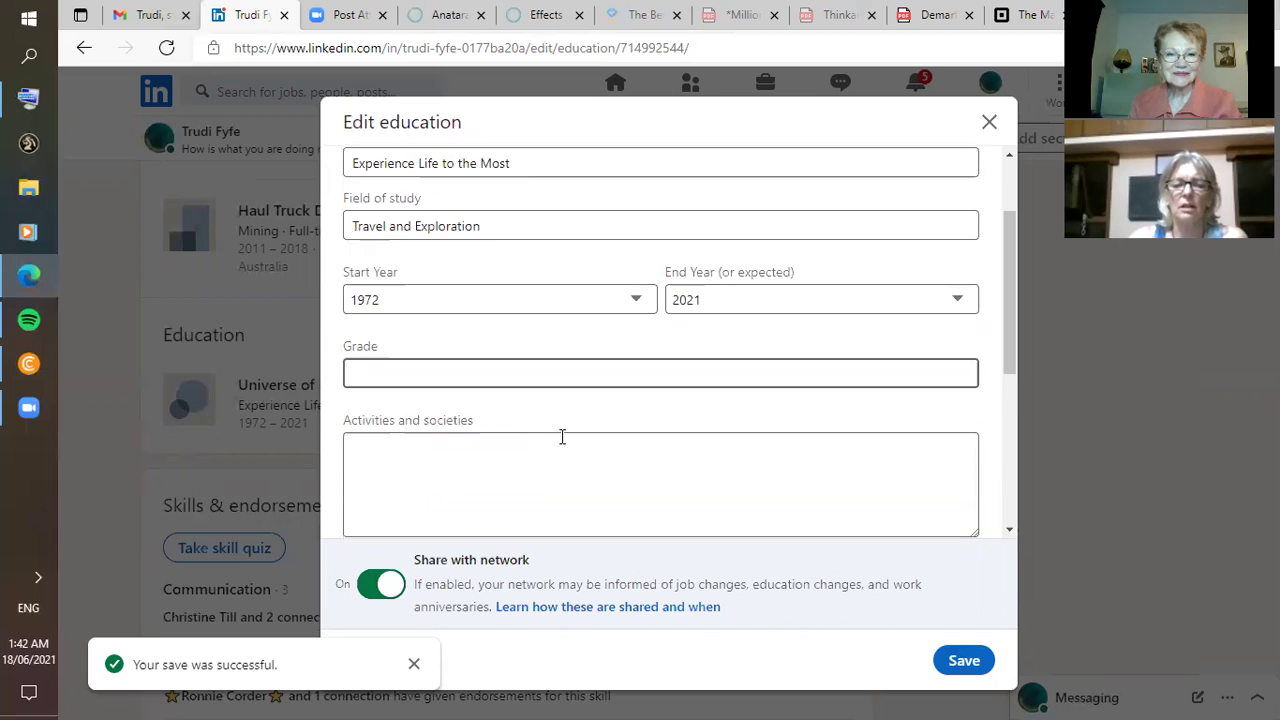
left_click(386, 392)
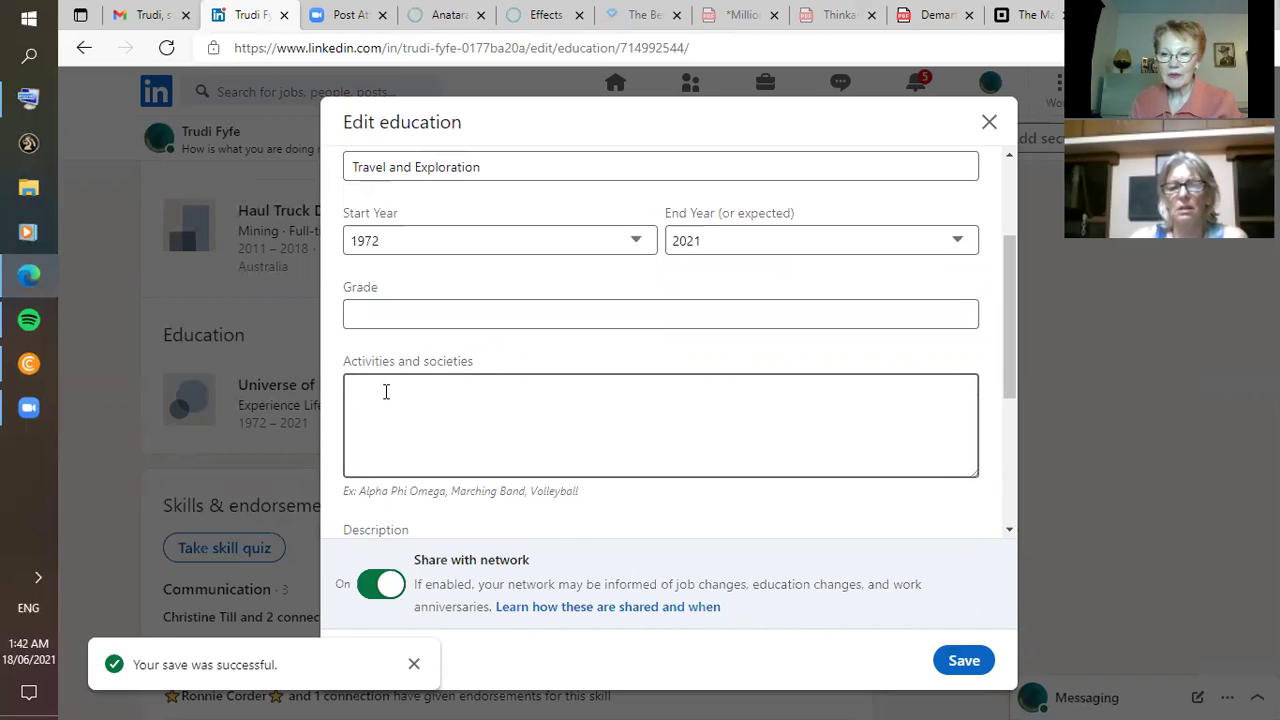
scroll(386, 391, "down", 2)
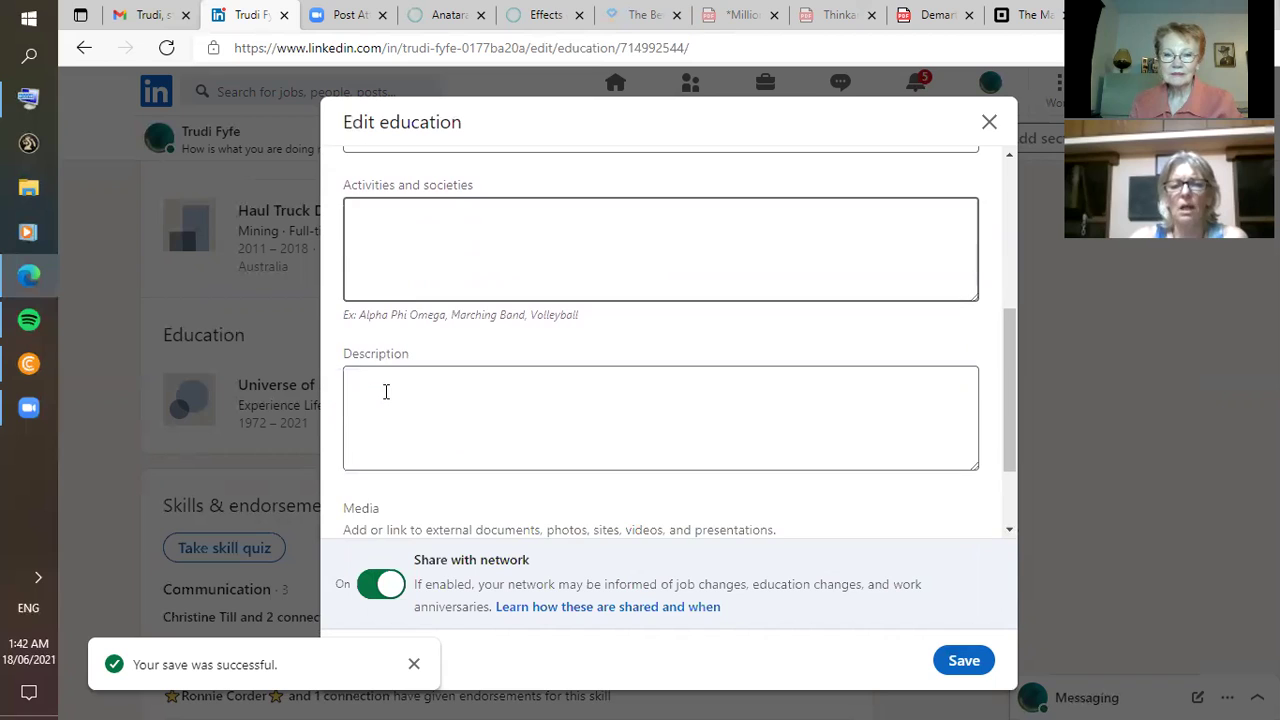
left_click(386, 390)
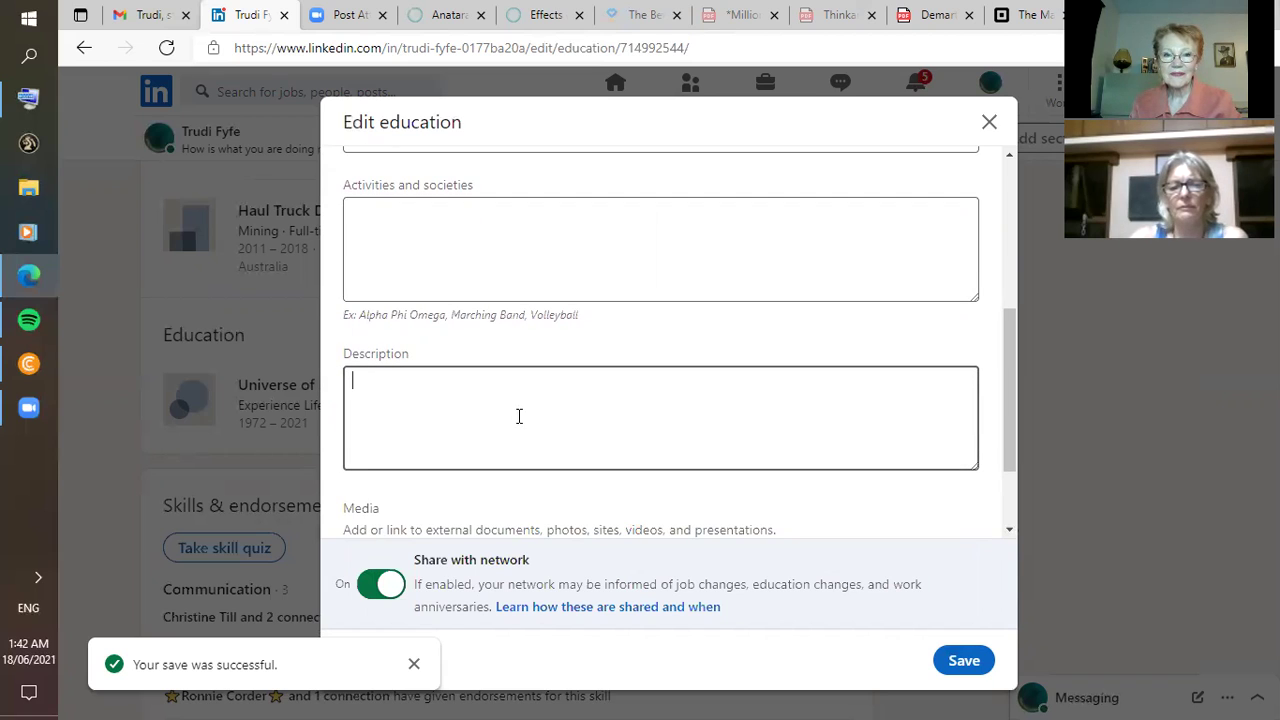
- Recheck the education entry's optional fields, then close it, discarding changes, and return to the profile header
scroll(519, 416, "down", 1)
scroll(519, 418, "up", 1)
scroll(519, 418, "up", 2)
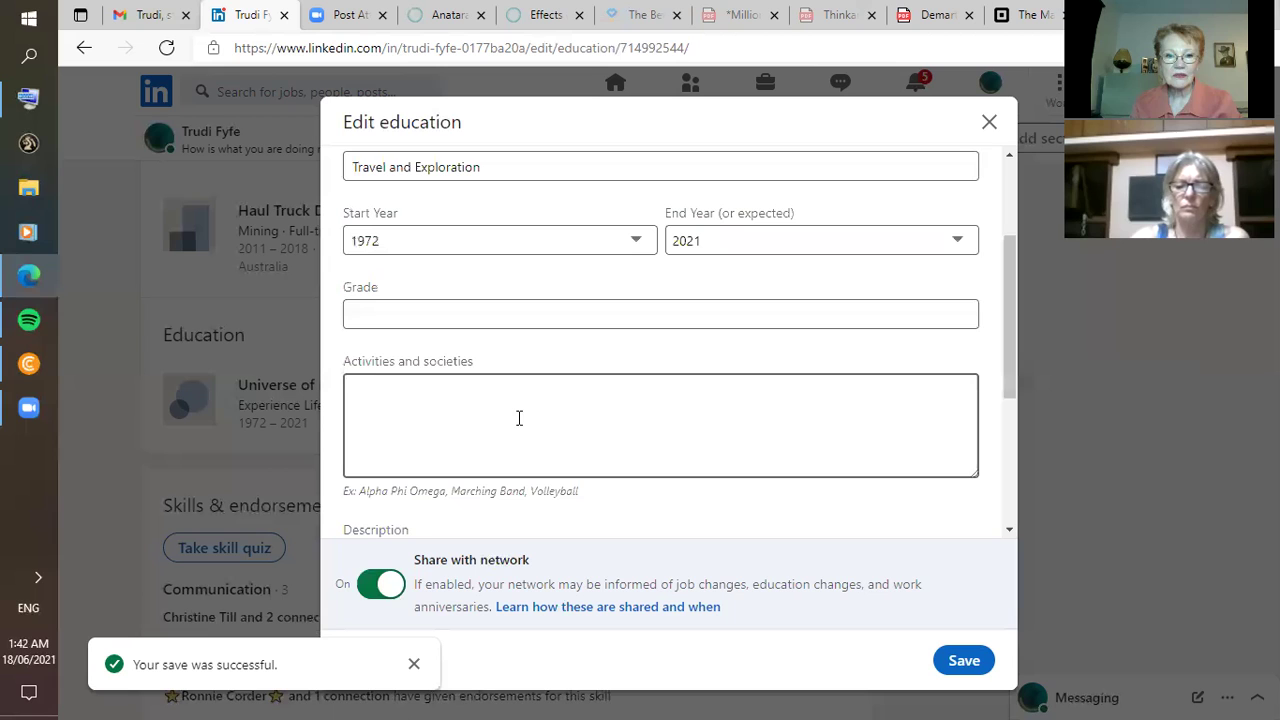
scroll(519, 418, "down", 1)
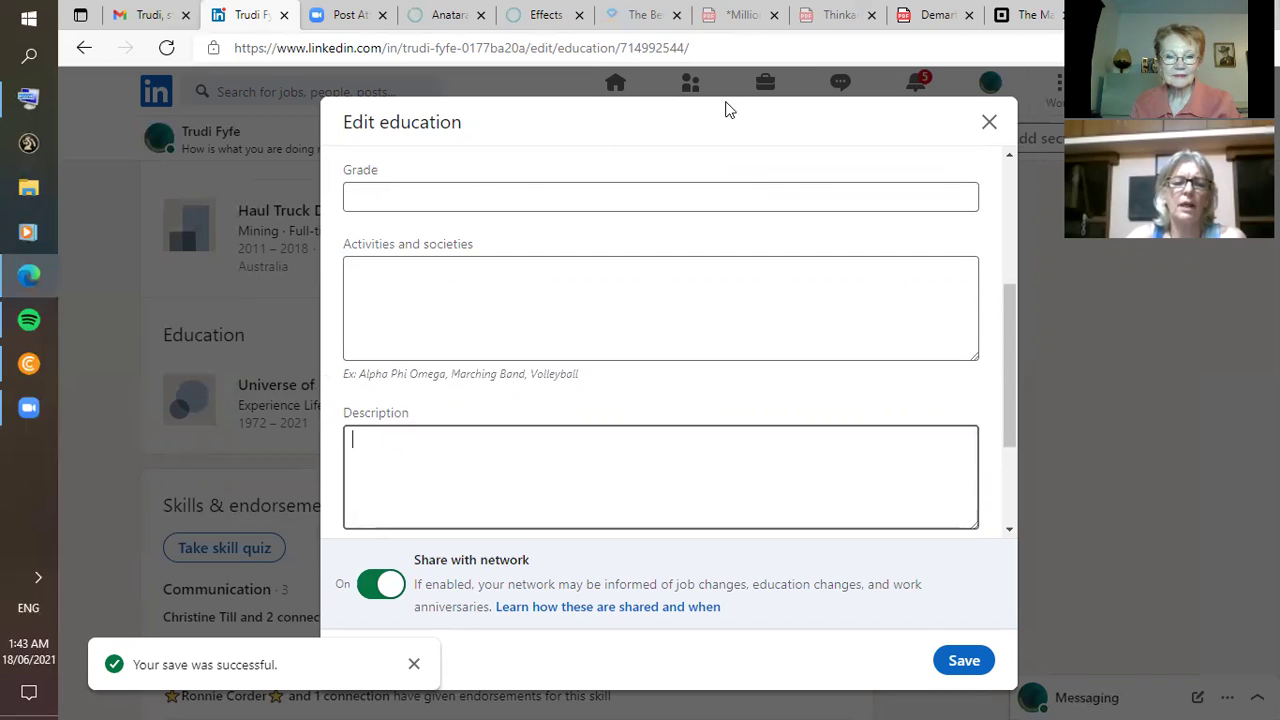
left_click(989, 124)
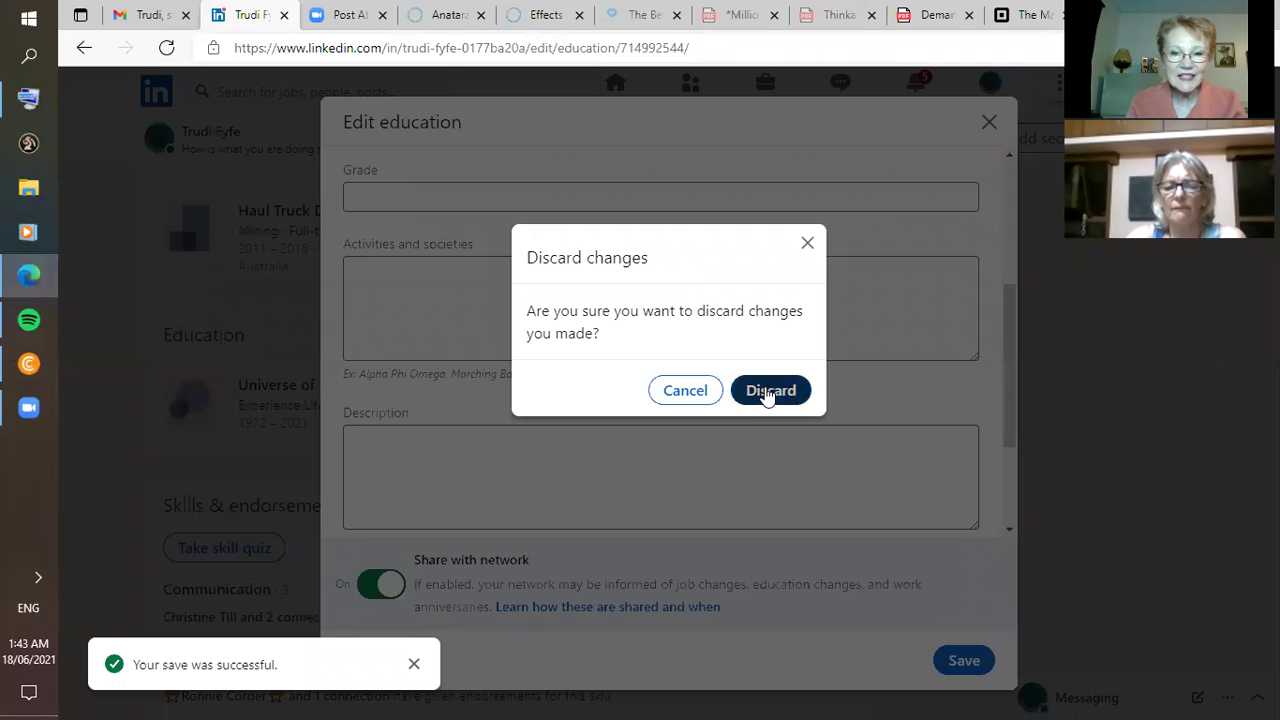
left_click(768, 392)
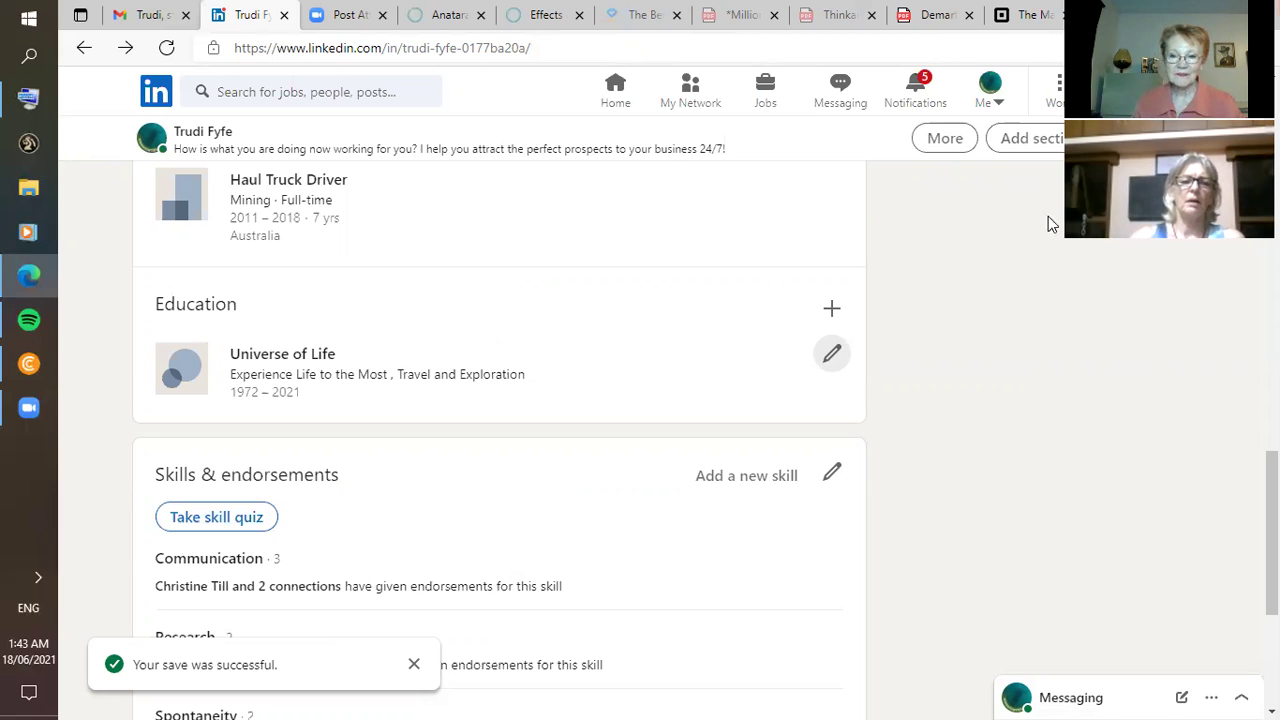
scroll(397, 354, "up", 4)
scroll(397, 354, "up", 10)
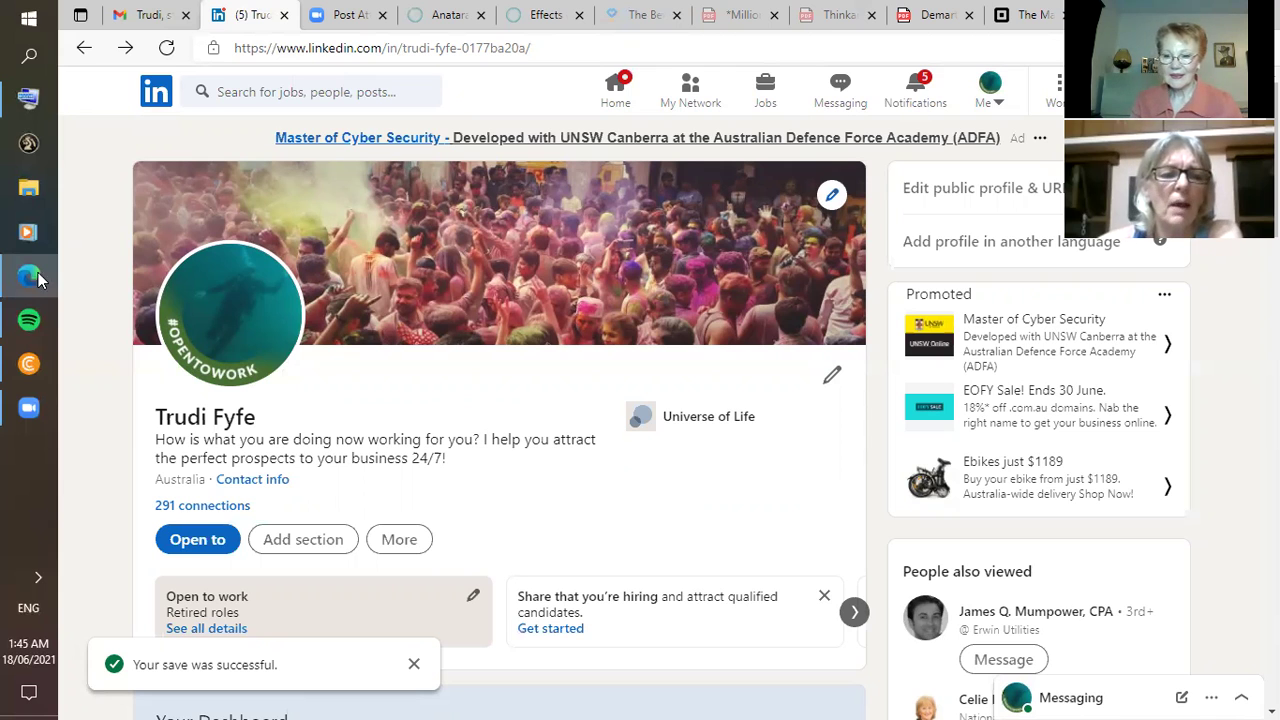
- Switch to Gmail and open the "ASEA Redox Document attached." email from the Primary inbox to view its signature and attachment
left_click(150, 15)
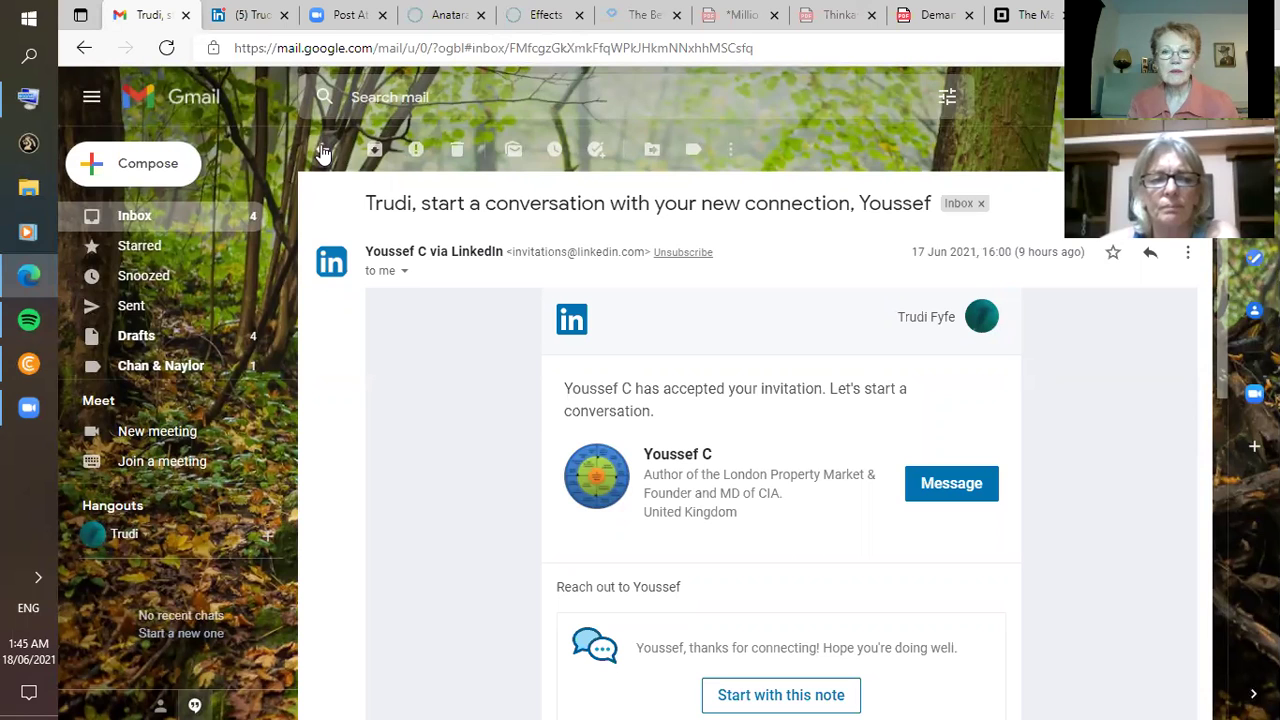
left_click(323, 152)
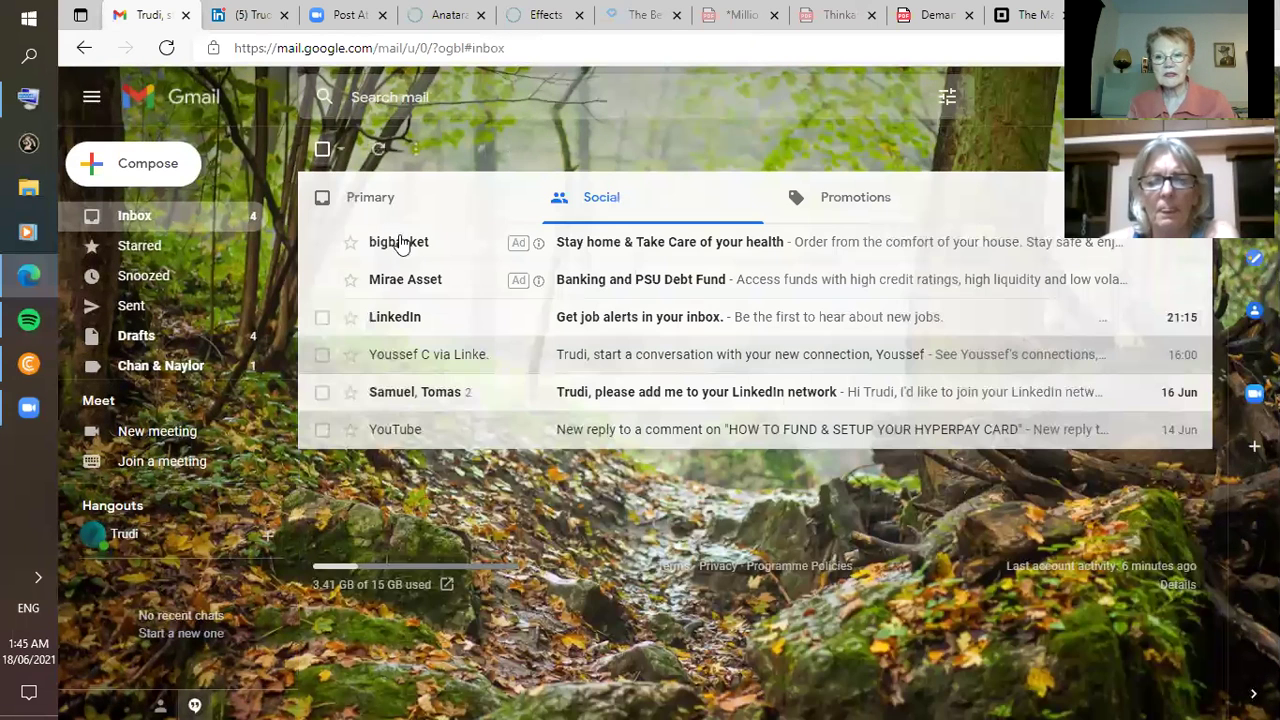
left_click(158, 214)
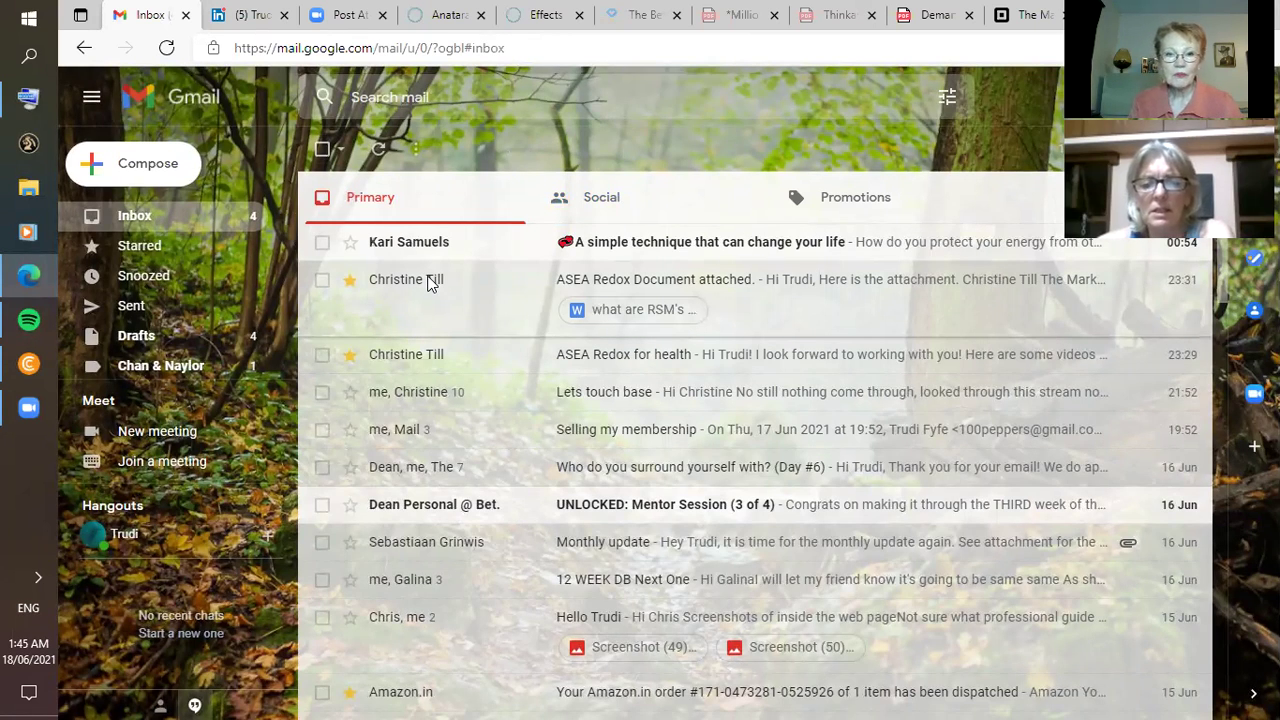
left_click(429, 282)
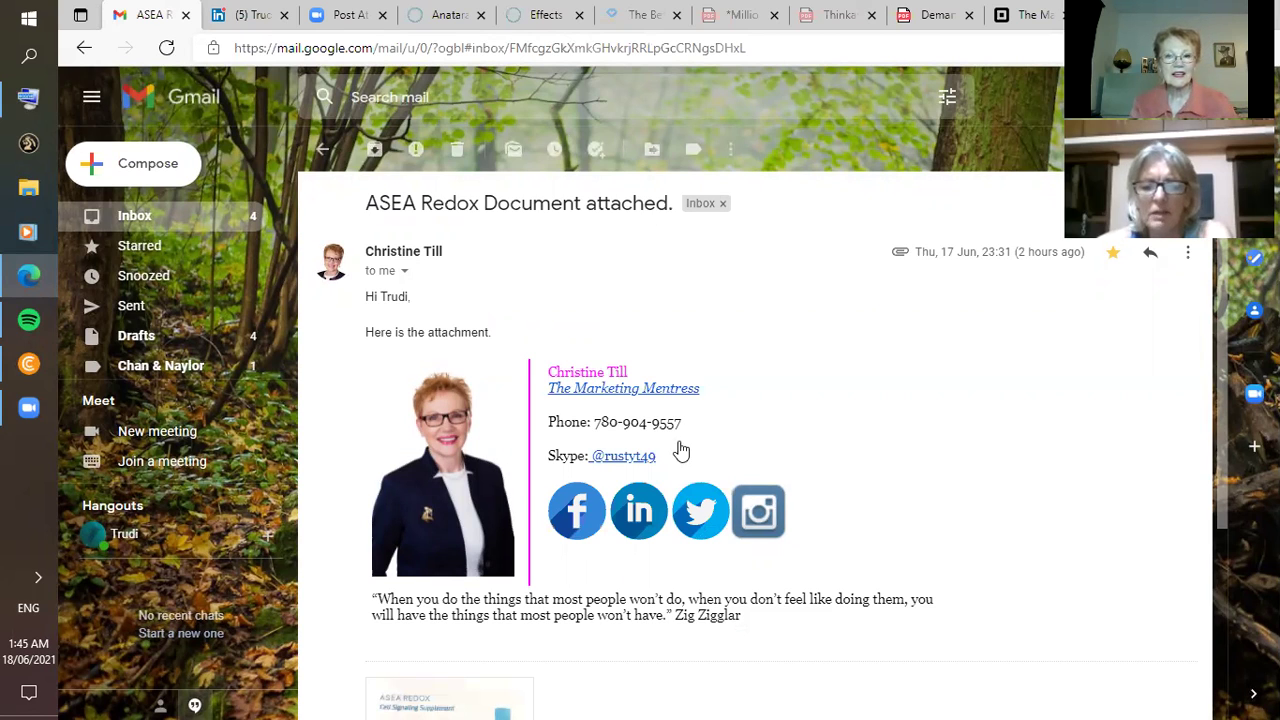
scroll(678, 450, "down", 1)
scroll(678, 450, "up", 1)
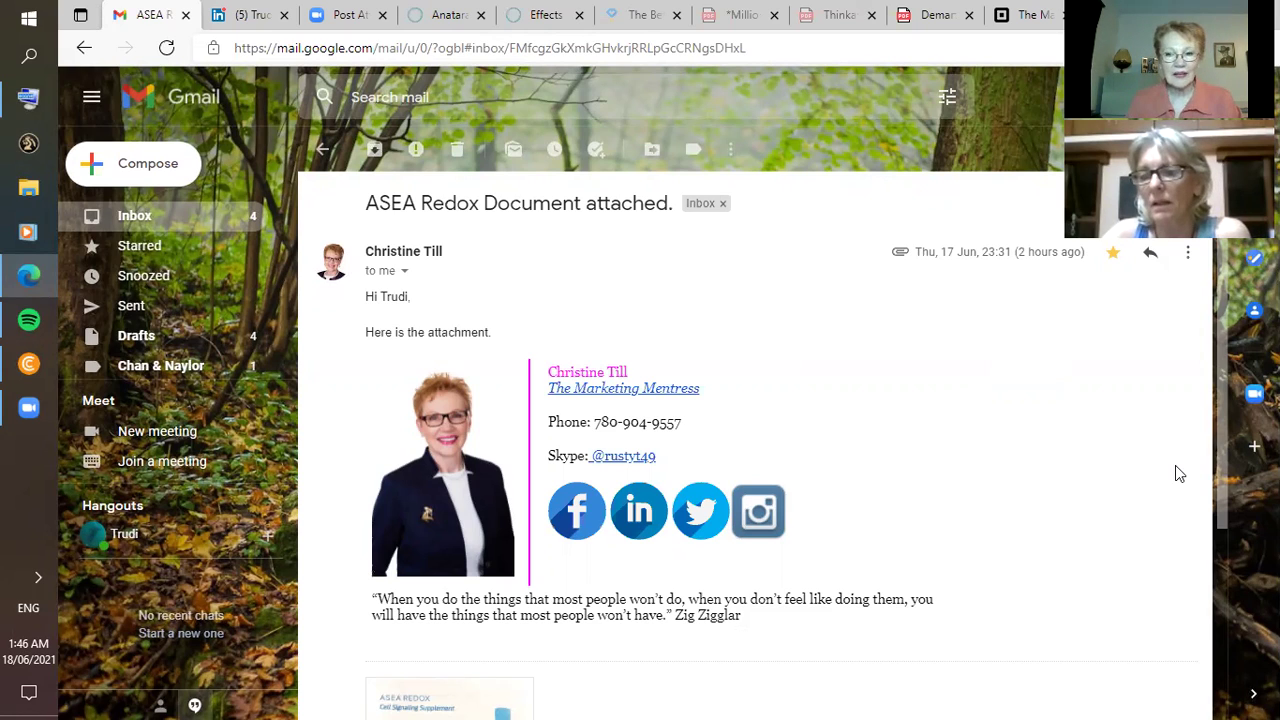
- Leave the email and switch to the other browser window with the Facebook profile page
double_click(1060, 250)
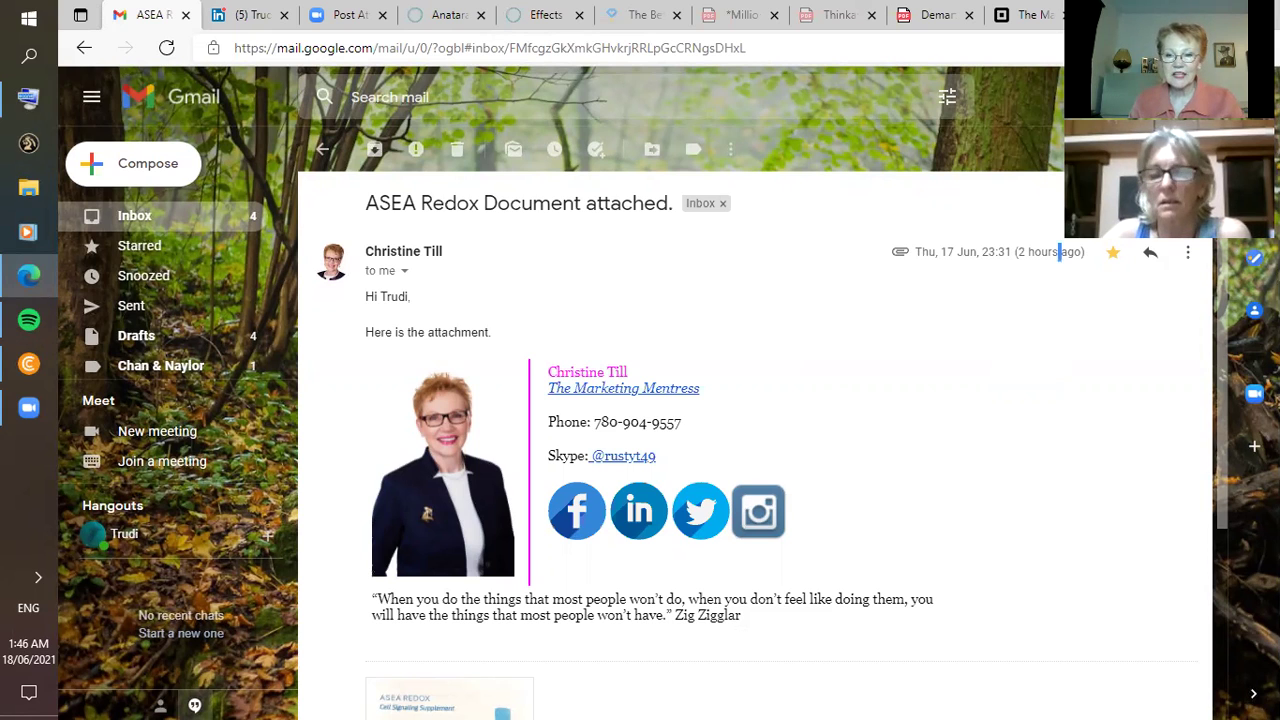
key("alt+Tab")
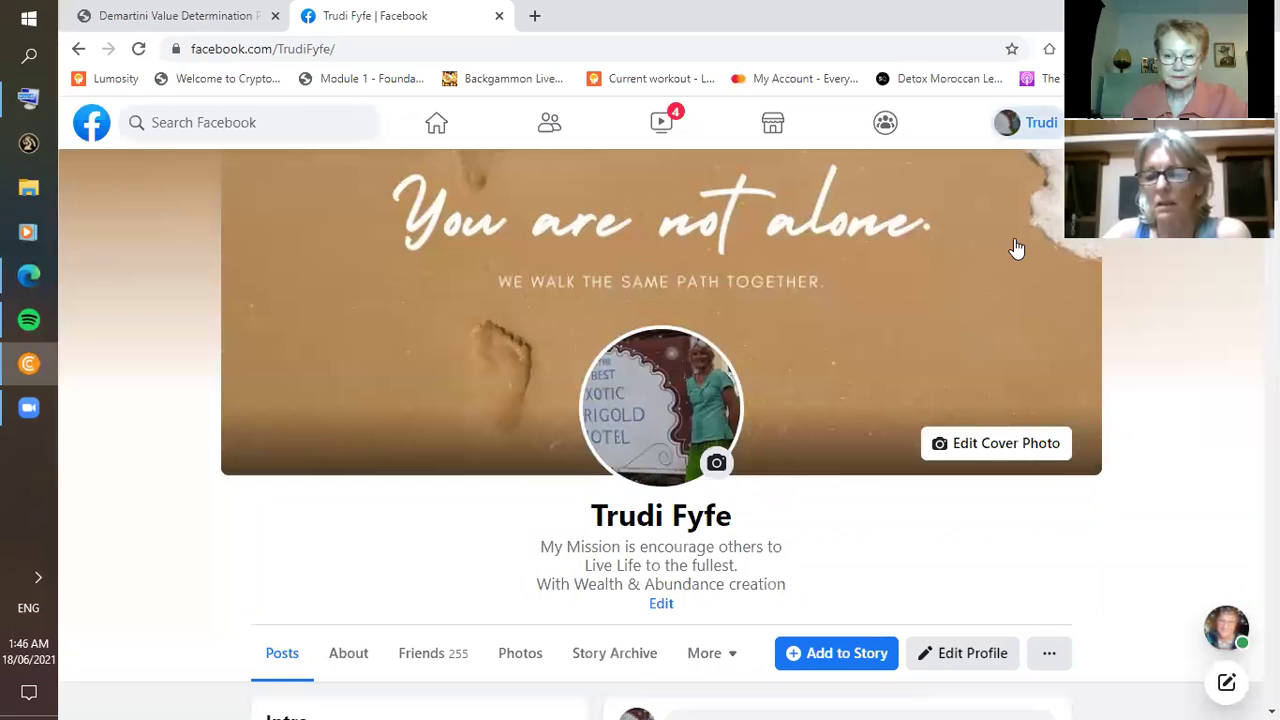